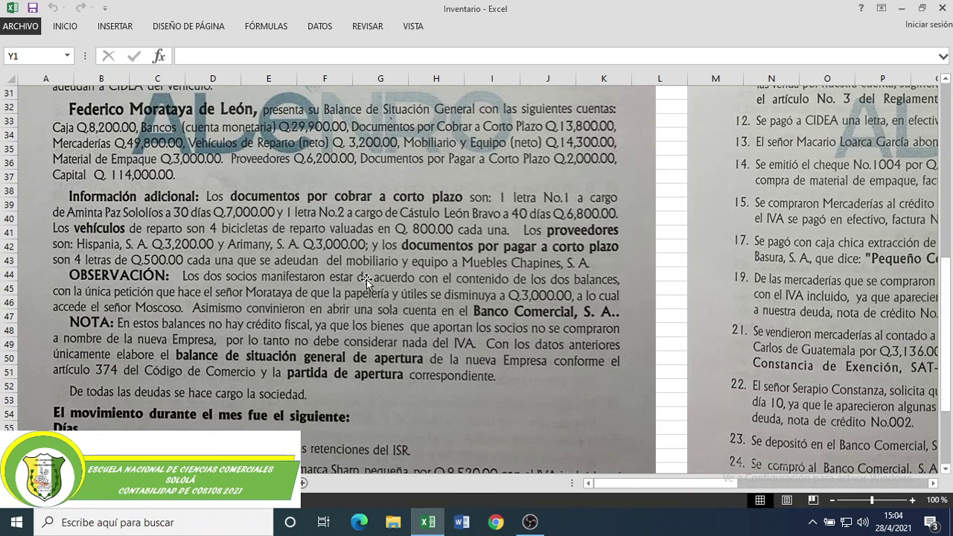
Read both partners' account balances, the additional information, the OBSERVACIÓN and the NOTA in the problem statement
{"action": "scroll", "coordinate": [367, 279], "scroll_direction": "up", "scroll_amount": 4}
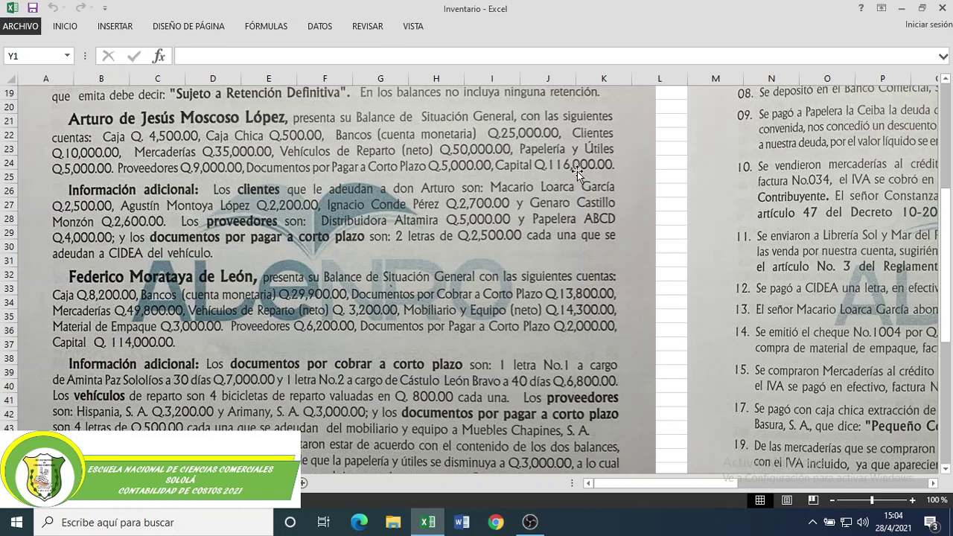
{"action": "scroll", "coordinate": [549, 292], "scroll_direction": "down", "scroll_amount": 5}
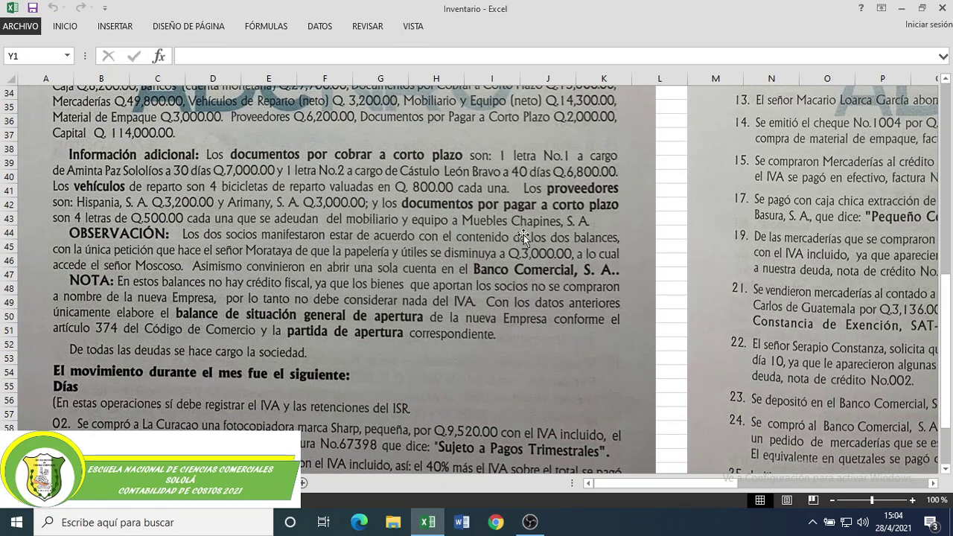
{"action": "scroll", "coordinate": [564, 259], "scroll_direction": "up", "scroll_amount": 4}
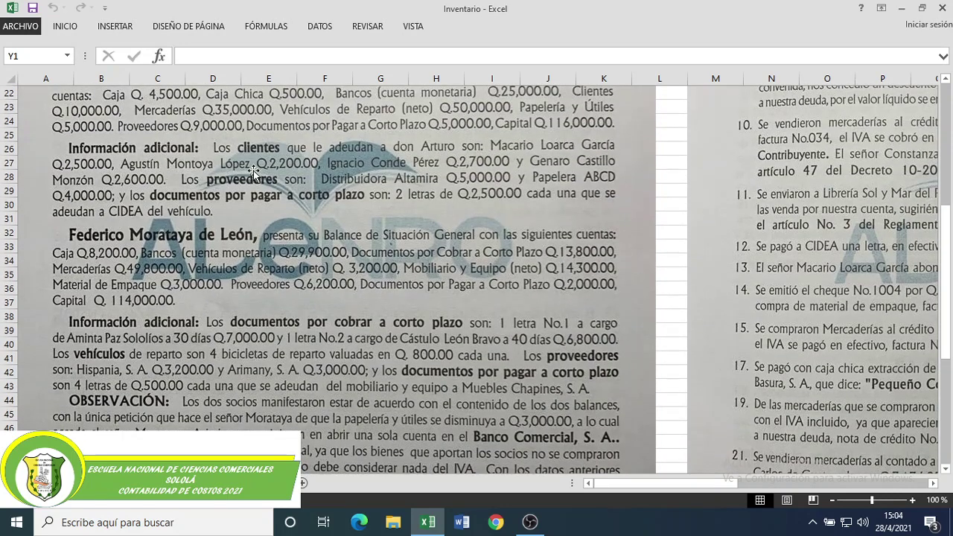
{"action": "scroll", "coordinate": [428, 173], "scroll_direction": "up", "scroll_amount": 1}
{"action": "scroll", "coordinate": [428, 174], "scroll_direction": "up", "scroll_amount": 1}
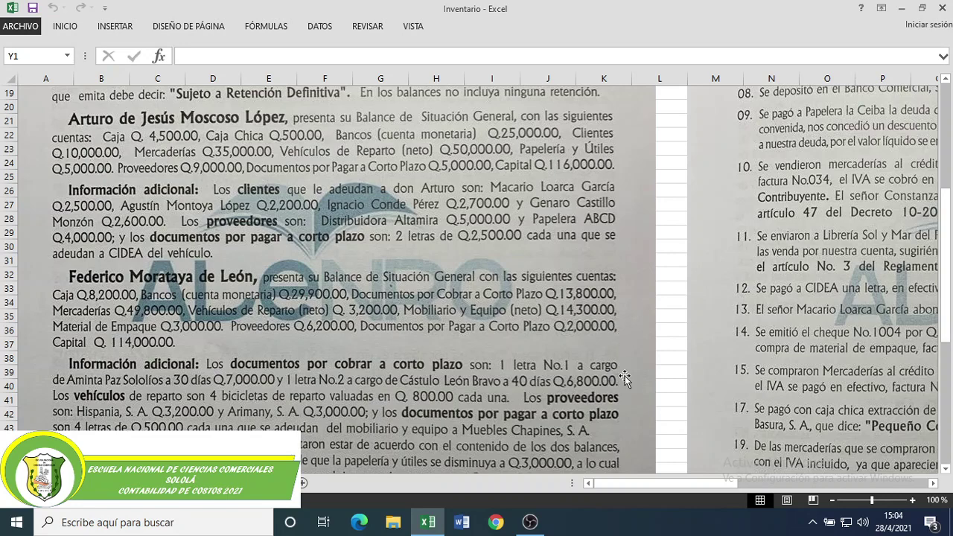
{"action": "scroll", "coordinate": [614, 372], "scroll_direction": "down", "scroll_amount": 1}
{"action": "scroll", "coordinate": [579, 289], "scroll_direction": "down", "scroll_amount": 1}
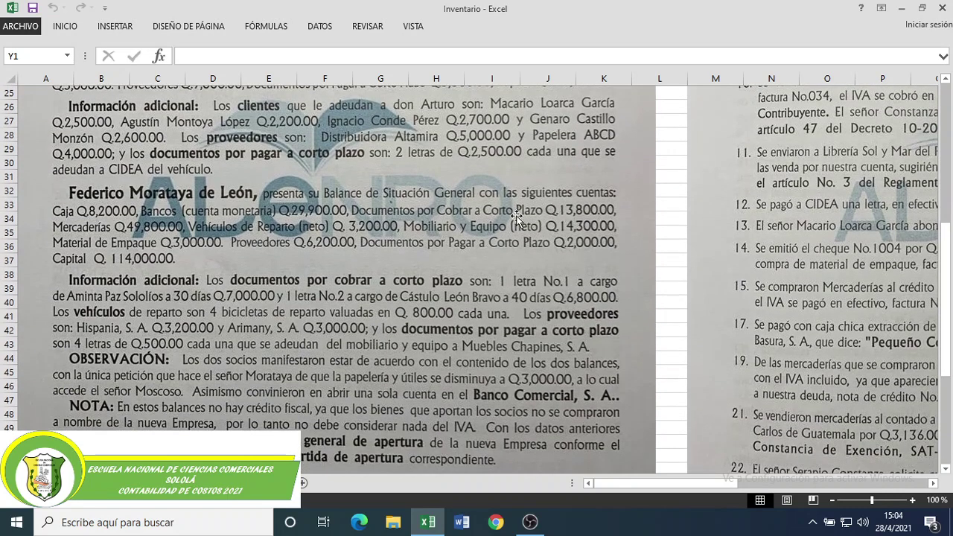
{"action": "scroll", "coordinate": [483, 350], "scroll_direction": "down", "scroll_amount": 2}
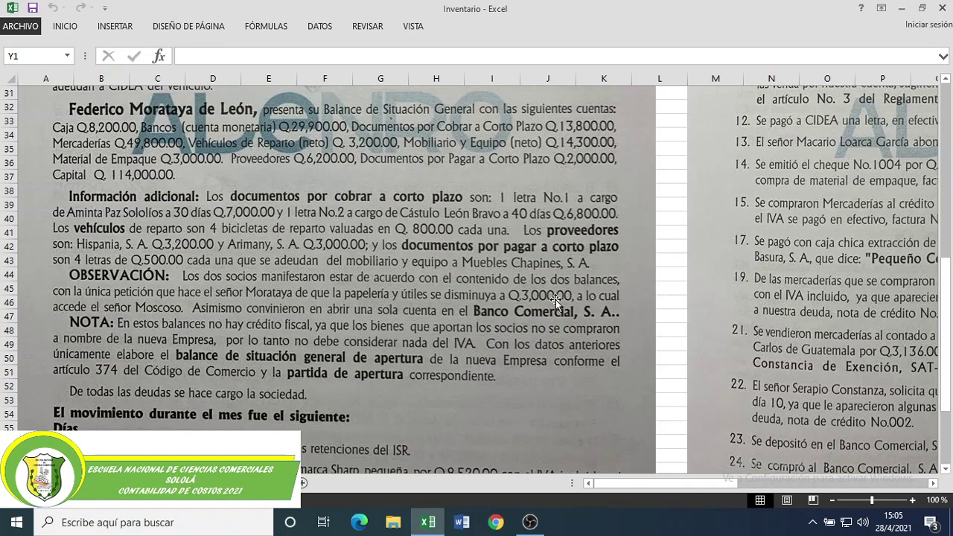
{"action": "scroll", "coordinate": [555, 300], "scroll_direction": "up", "scroll_amount": 3}
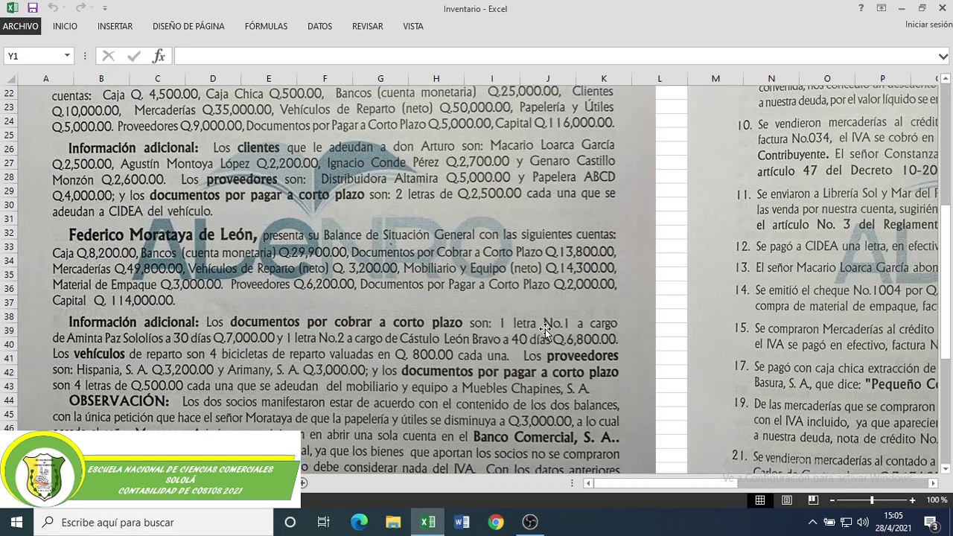
{"action": "scroll", "coordinate": [233, 189], "scroll_direction": "up", "scroll_amount": 2}
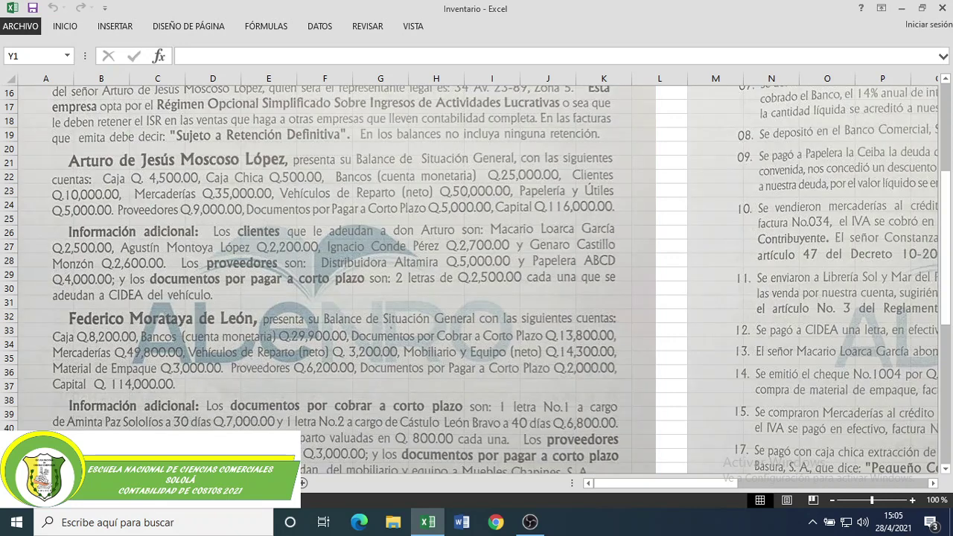
Bring up the opening balance sheet and review its title and the ACTIVO and Corriente headings
{"action": "key", "text": "ctrl+Page_Down"}
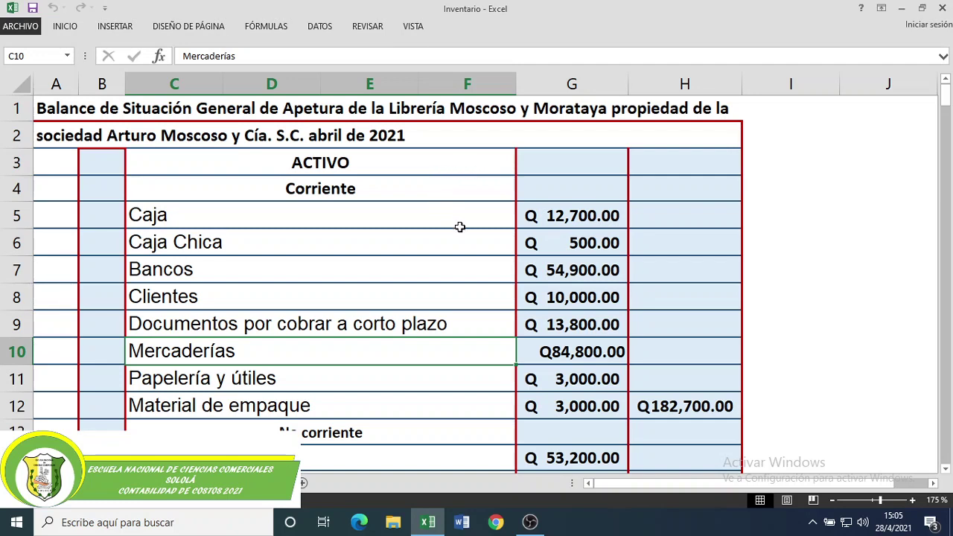
{"action": "left_click", "coordinate": [242, 107]}
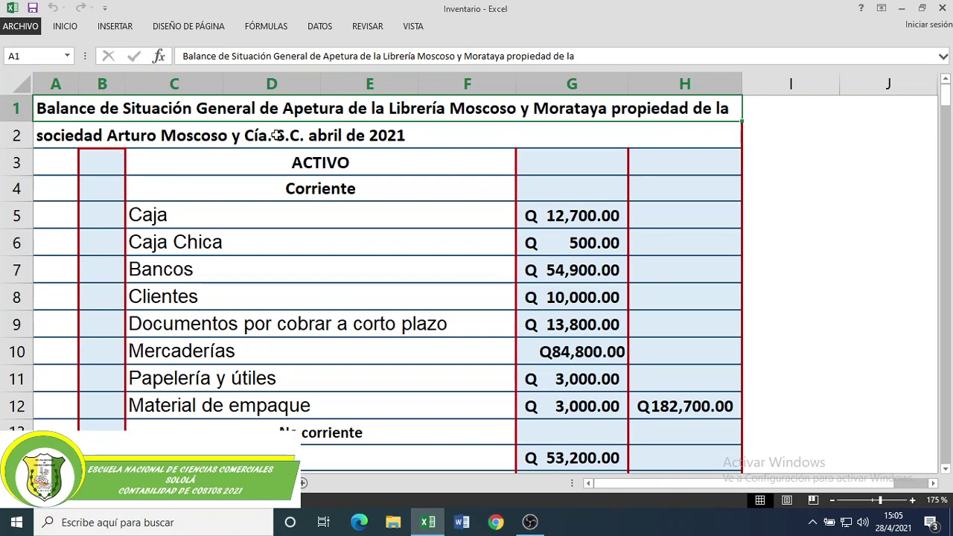
{"action": "left_click", "coordinate": [360, 162]}
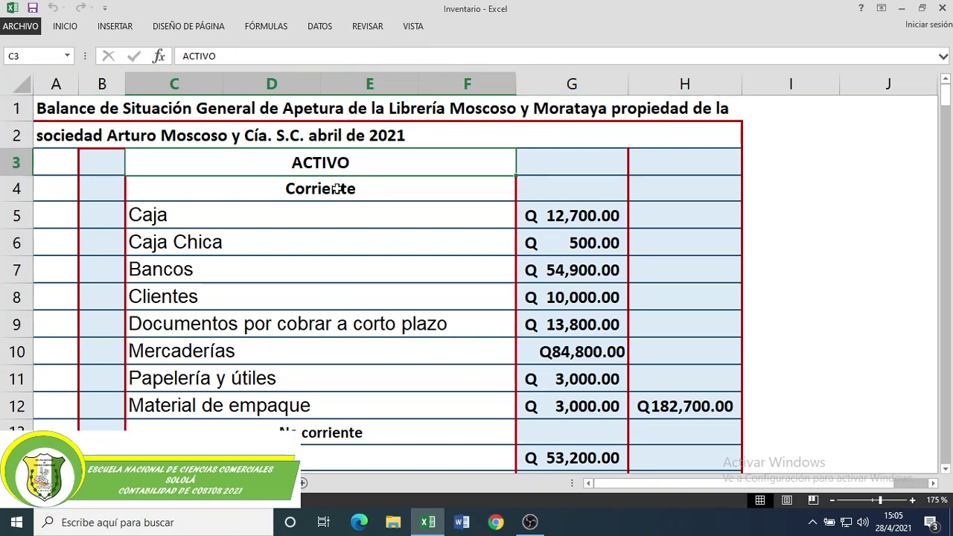
{"action": "left_click", "coordinate": [337, 188]}
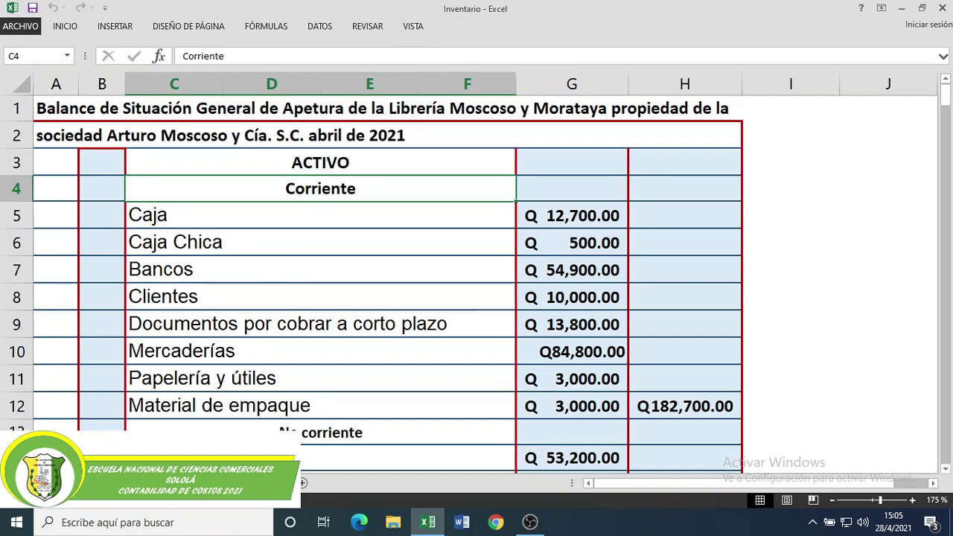
{"action": "key", "text": "ctrl+Page_Down"}
Review the Caja, Caja Chica and Bancos accounts and their amounts in the current assets
{"action": "left_click", "coordinate": [211, 215]}
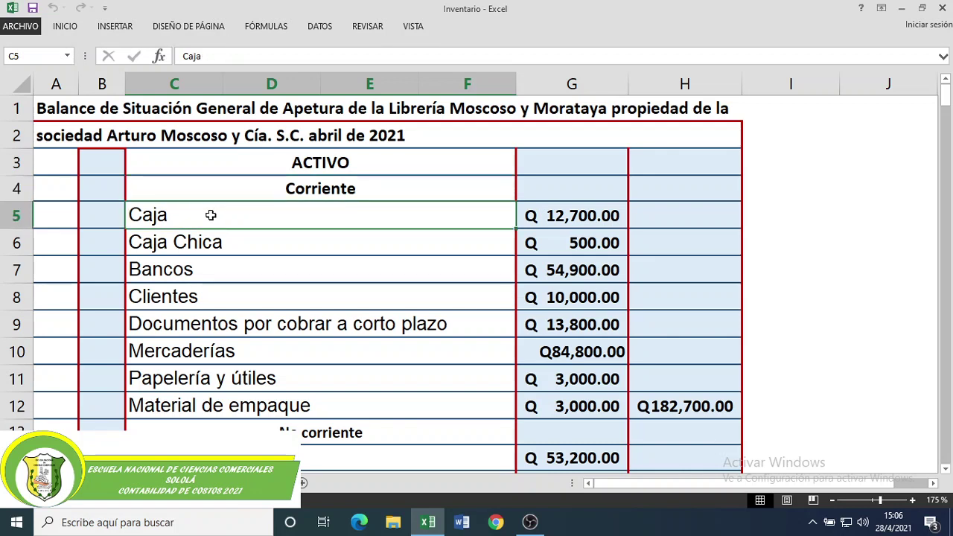
{"action": "left_click", "coordinate": [593, 212]}
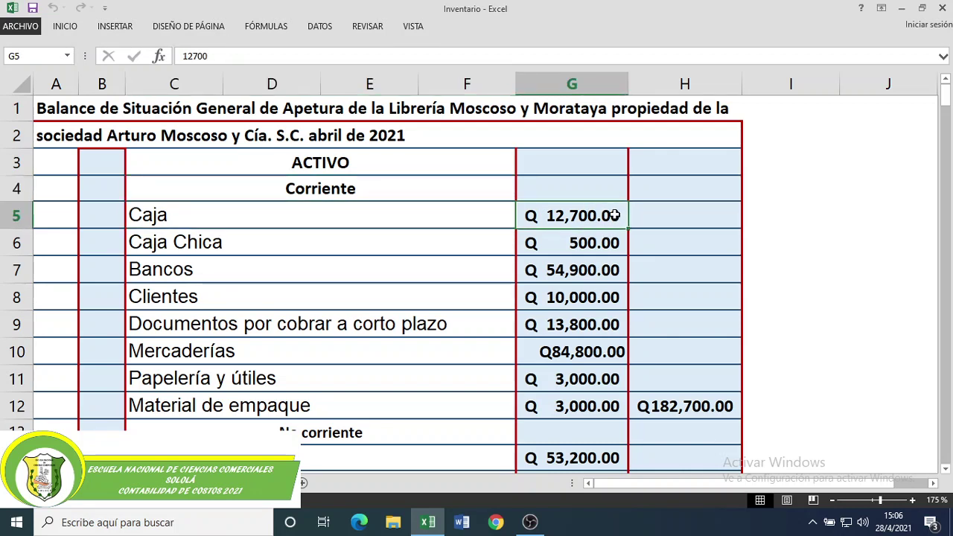
{"action": "left_click", "coordinate": [317, 247]}
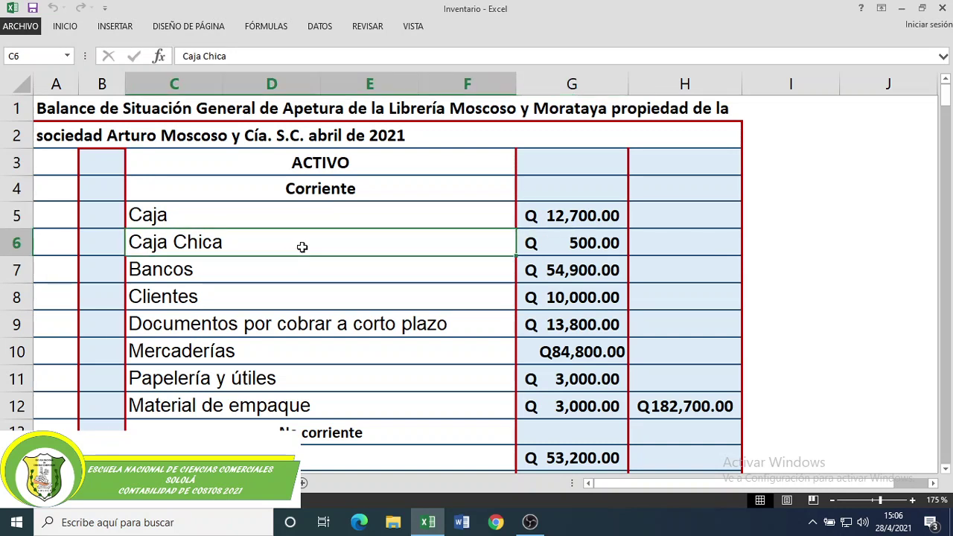
{"action": "left_click", "coordinate": [573, 242]}
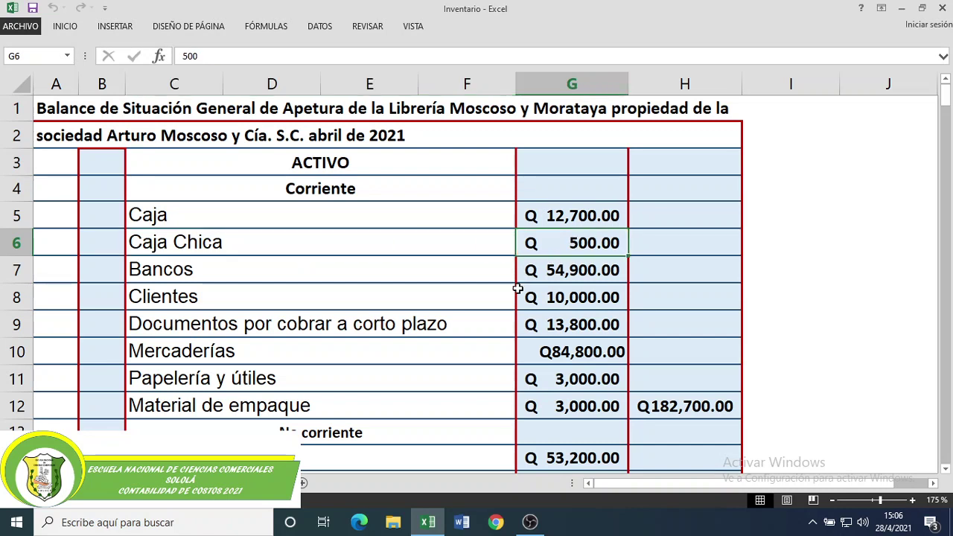
{"action": "left_click", "coordinate": [222, 263]}
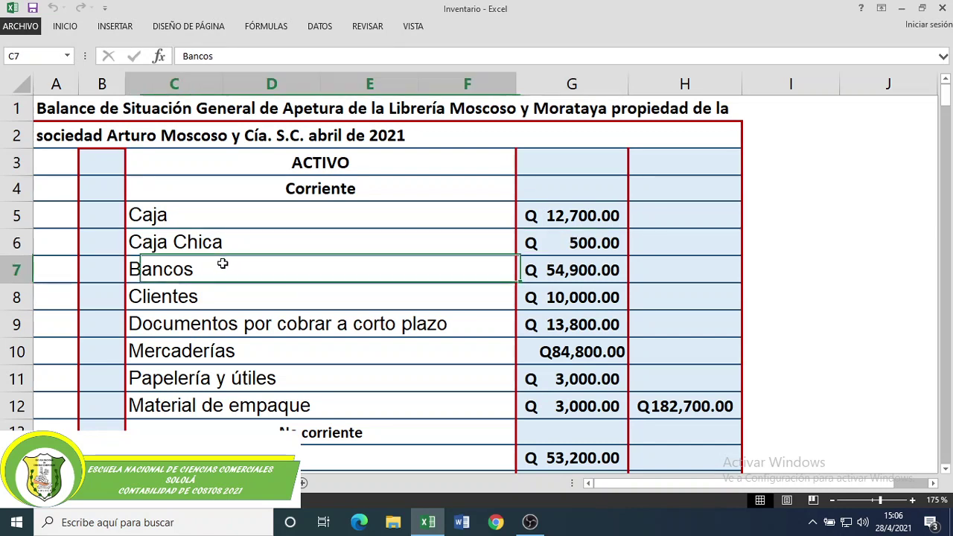
{"action": "left_click", "coordinate": [570, 270]}
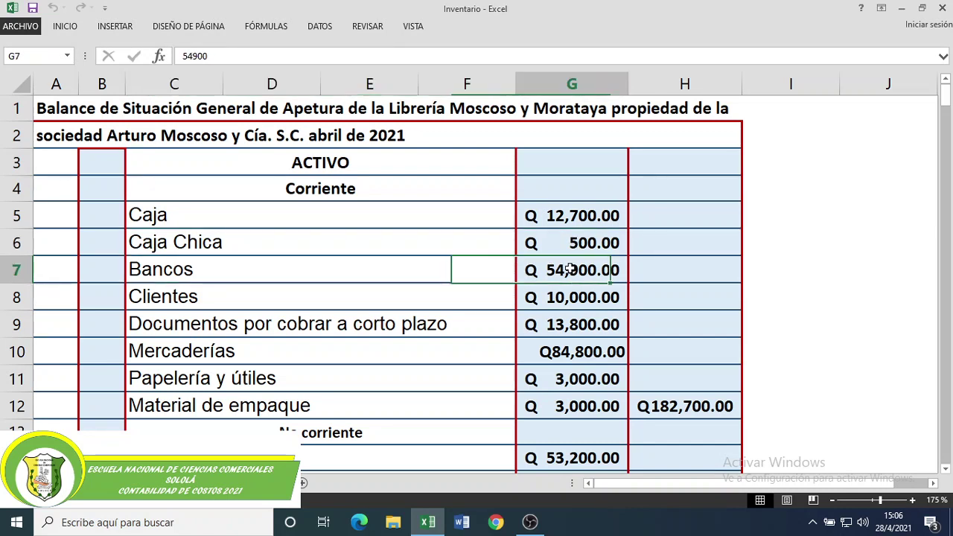
Review the remaining current-asset accounts, from Clientes down to Material de empaque, under the Corriente heading
{"action": "left_click", "coordinate": [277, 299]}
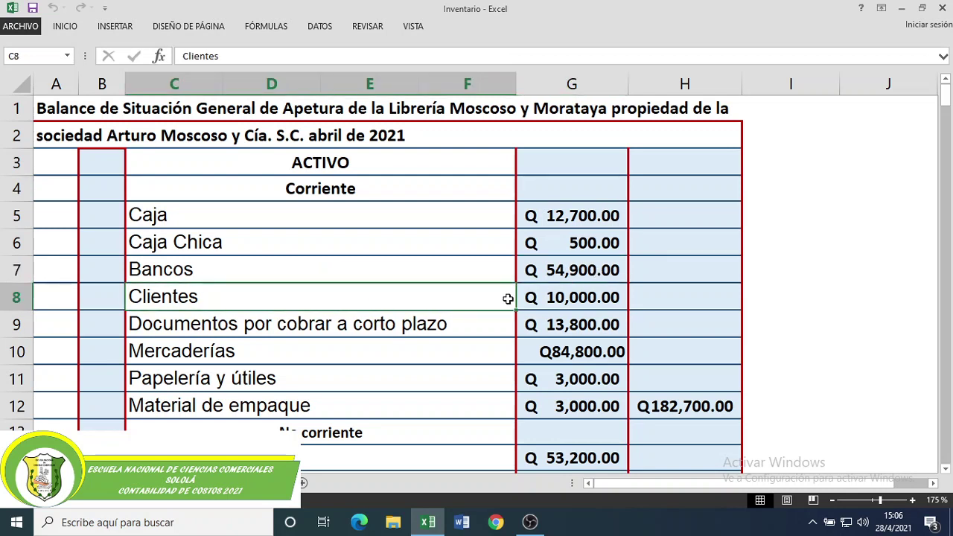
{"action": "left_click", "coordinate": [378, 325]}
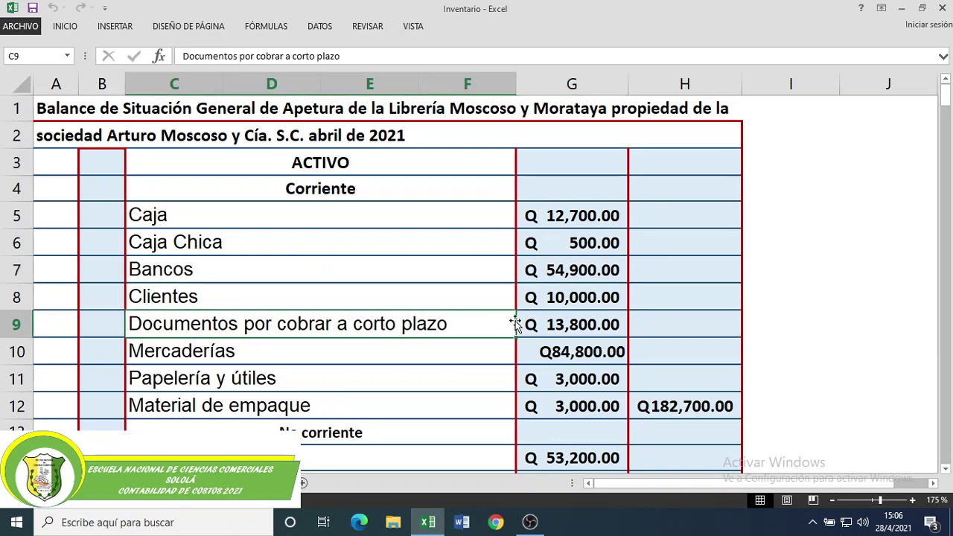
{"action": "left_click", "coordinate": [314, 352]}
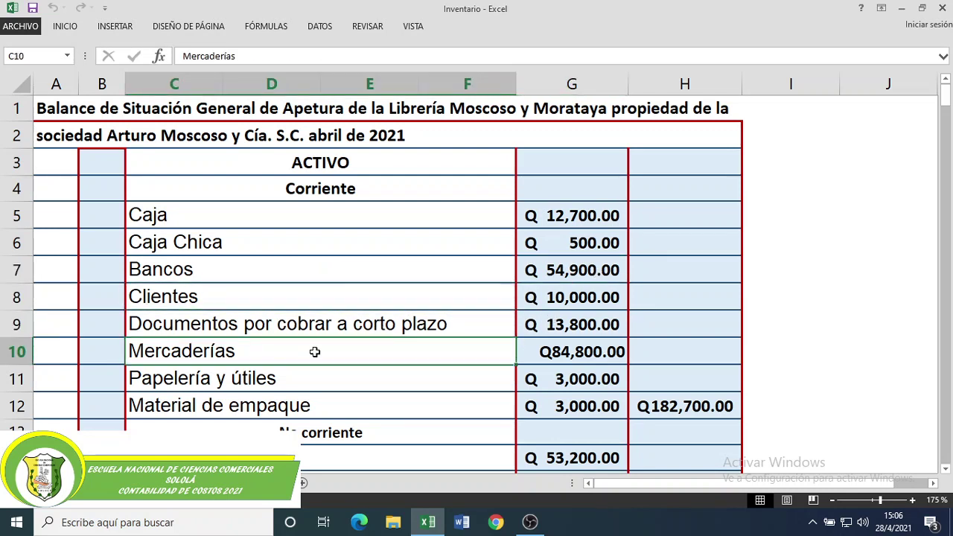
{"action": "left_click", "coordinate": [353, 190]}
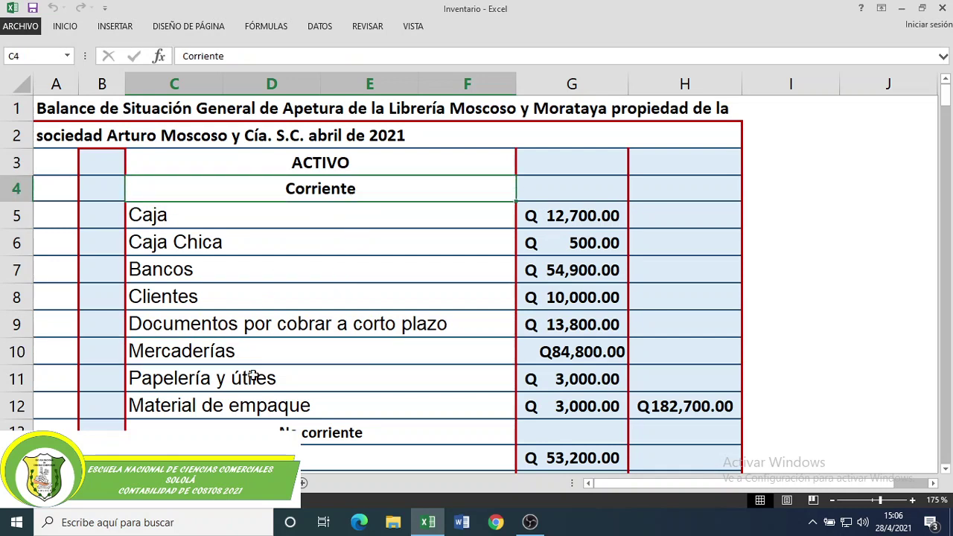
{"action": "left_click", "coordinate": [288, 378]}
{"action": "left_click", "coordinate": [461, 403]}
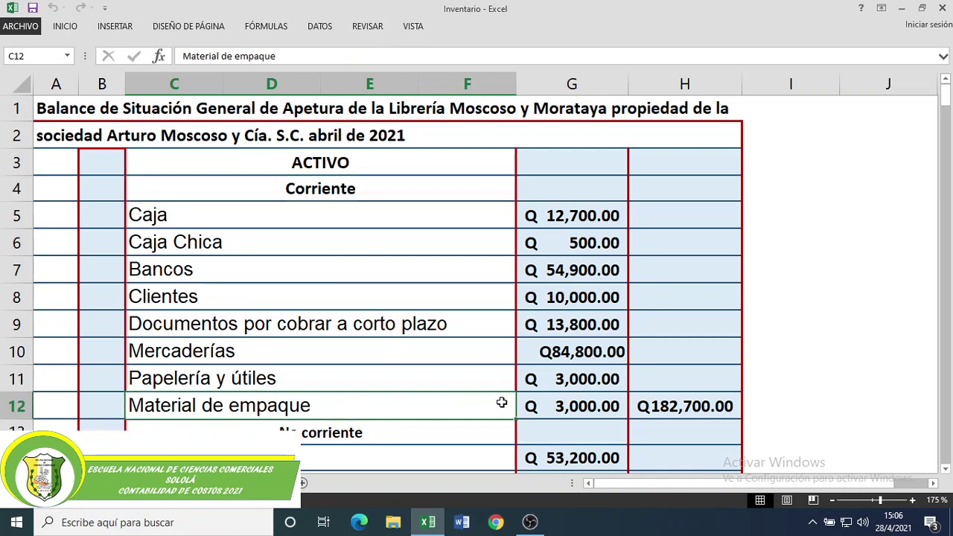
Check the Papelería y útiles amount against the problem statement, and inspect the current-asset amounts G5:G12 with their subtotal formula in H12
{"action": "left_click", "coordinate": [331, 378]}
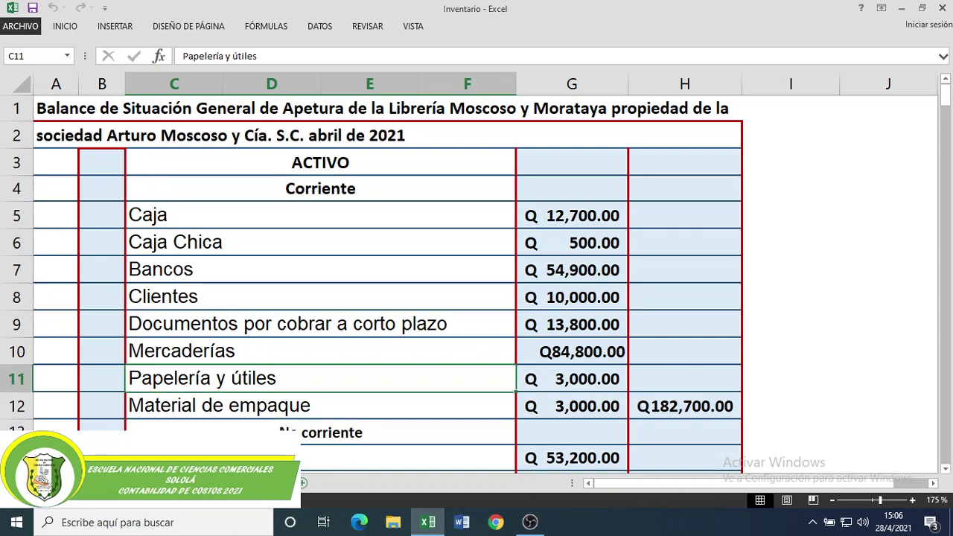
{"action": "key", "text": "ctrl+Page_Down"}
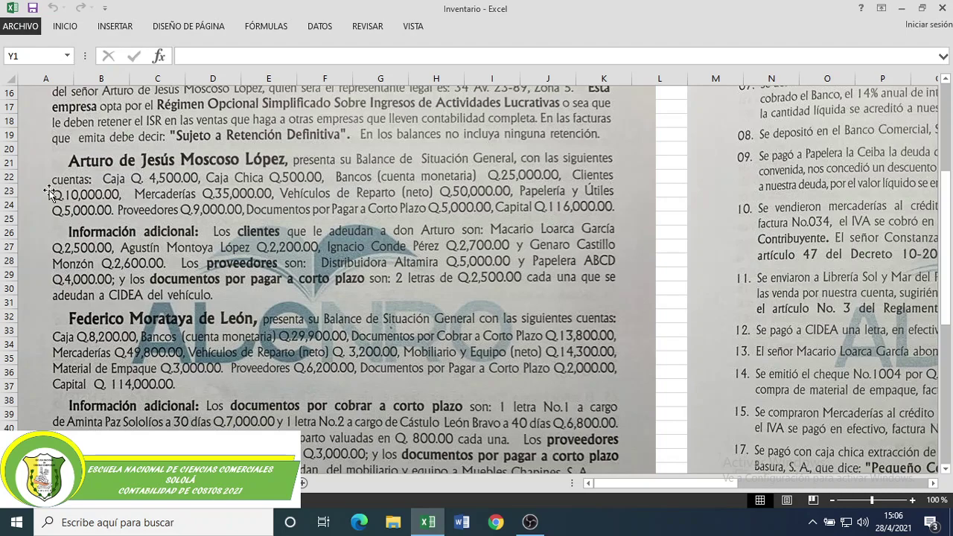
{"action": "scroll", "coordinate": [246, 333], "scroll_direction": "down", "scroll_amount": 7}
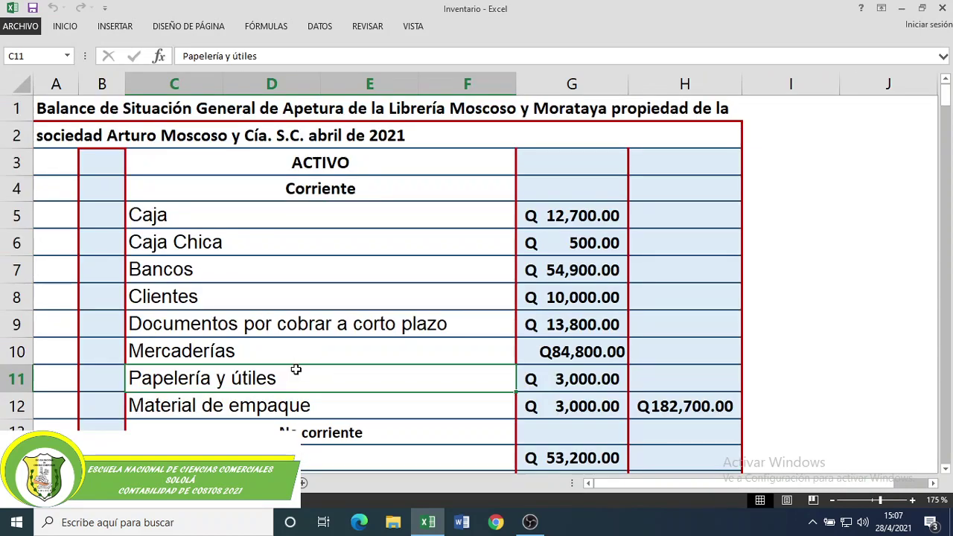
{"action": "left_click", "coordinate": [550, 380]}
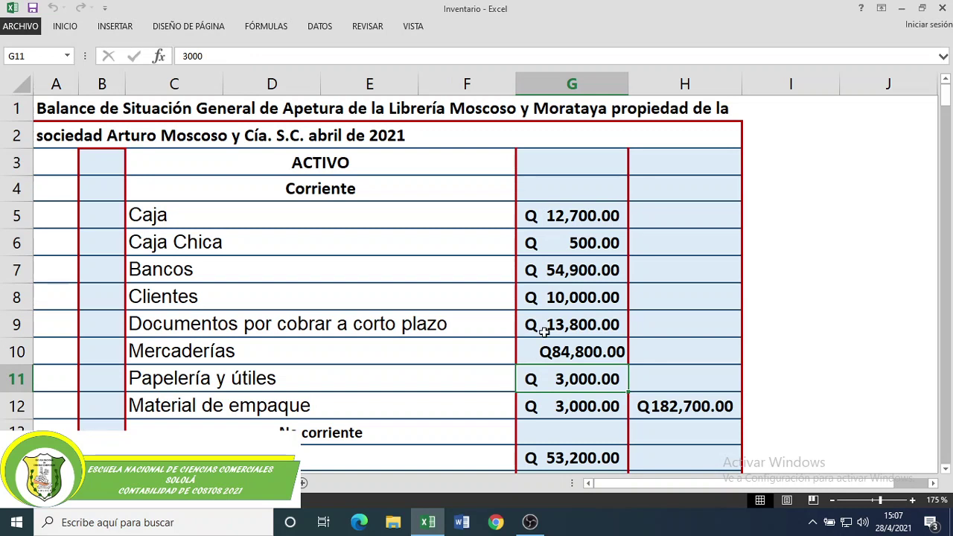
{"action": "left_click_drag", "start_coordinate": [558, 216], "coordinate": [551, 407]}
{"action": "left_click", "coordinate": [679, 408]}
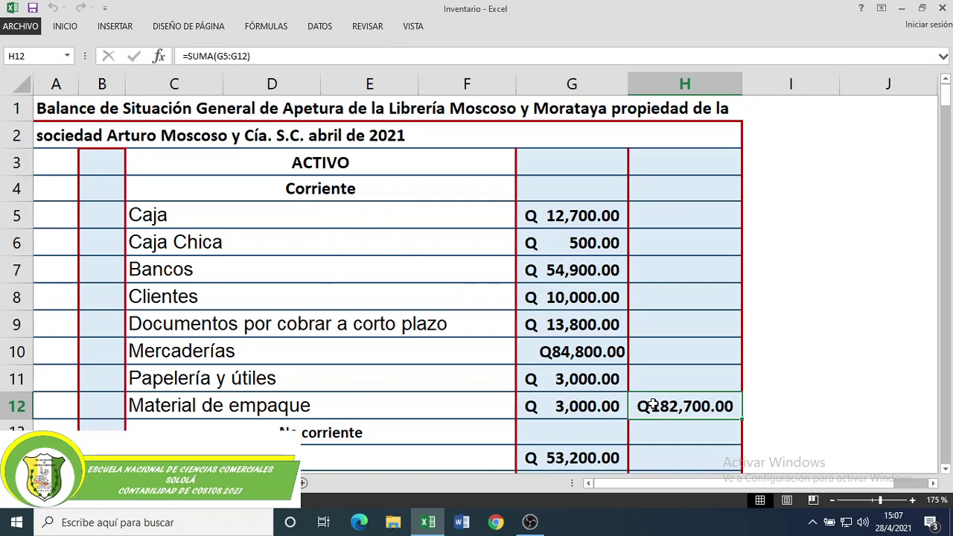
Review the No corriente accounts Vehículo de reparto and Mobiliario y equipo, their subtotal formula in H15, and the Suma del ACTIVO row
{"action": "scroll", "coordinate": [298, 332], "scroll_direction": "down", "scroll_amount": 2}
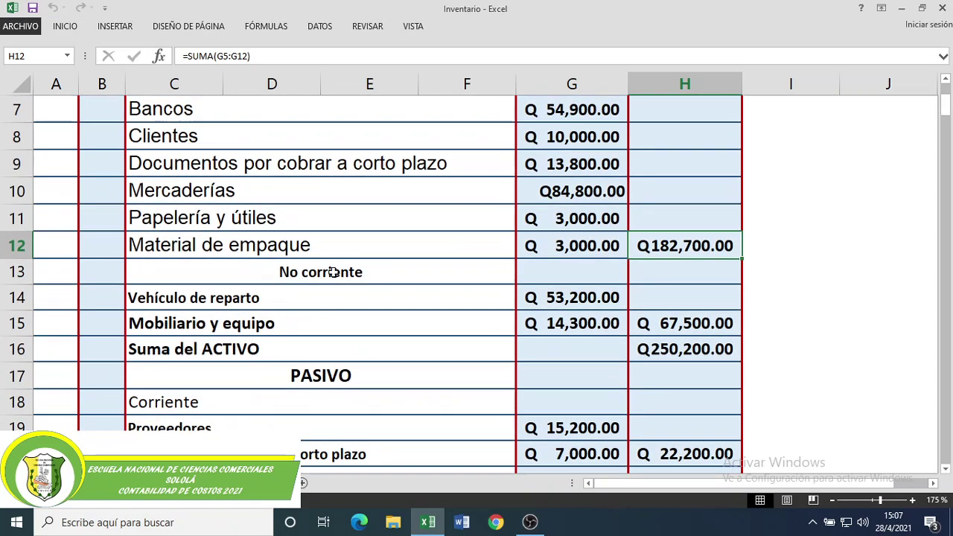
{"action": "left_click", "coordinate": [333, 272]}
{"action": "scroll", "coordinate": [342, 279], "scroll_direction": "down", "scroll_amount": 1}
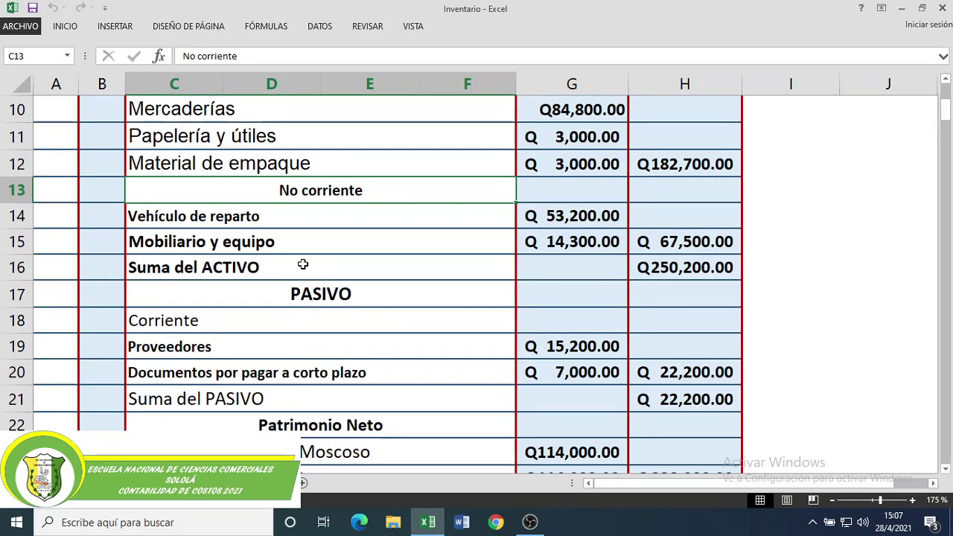
{"action": "left_click", "coordinate": [232, 220]}
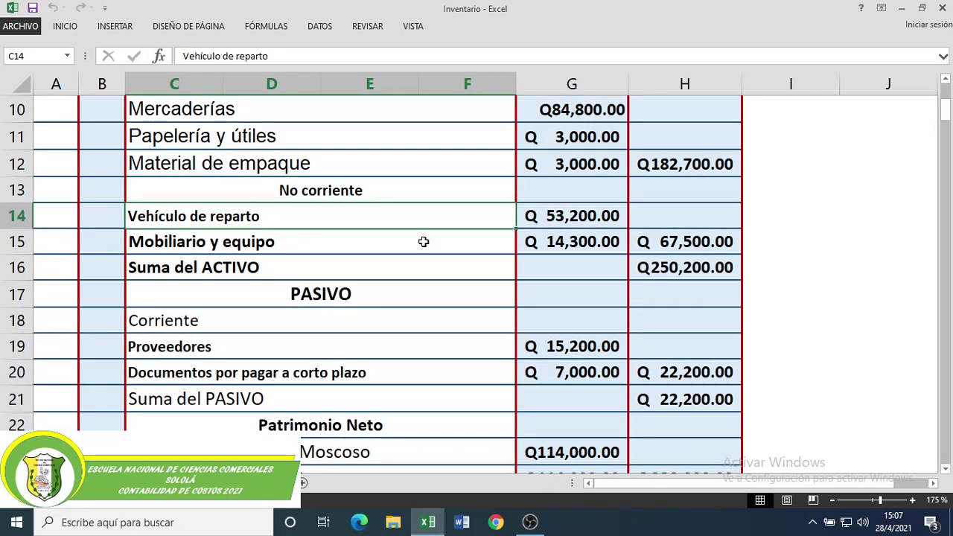
{"action": "left_click", "coordinate": [563, 216]}
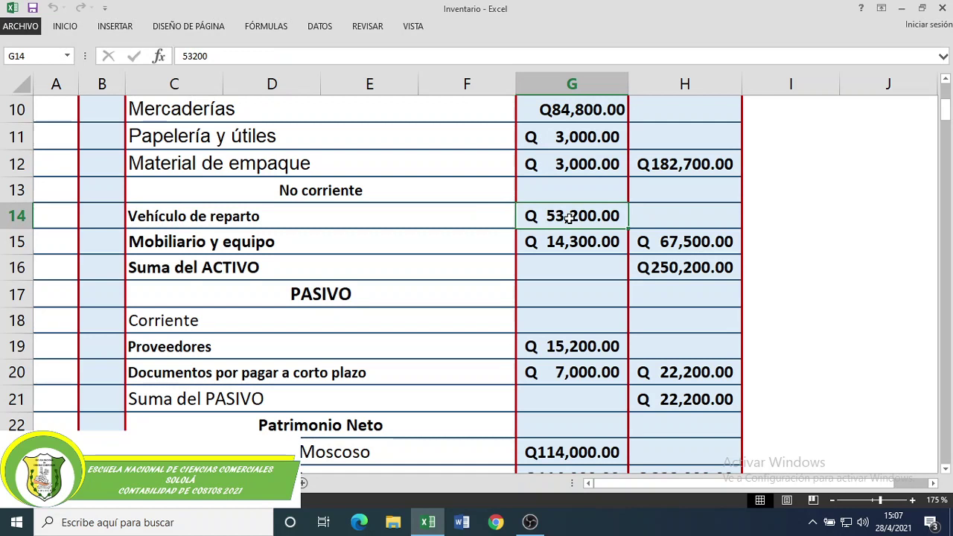
{"action": "left_click", "coordinate": [272, 250]}
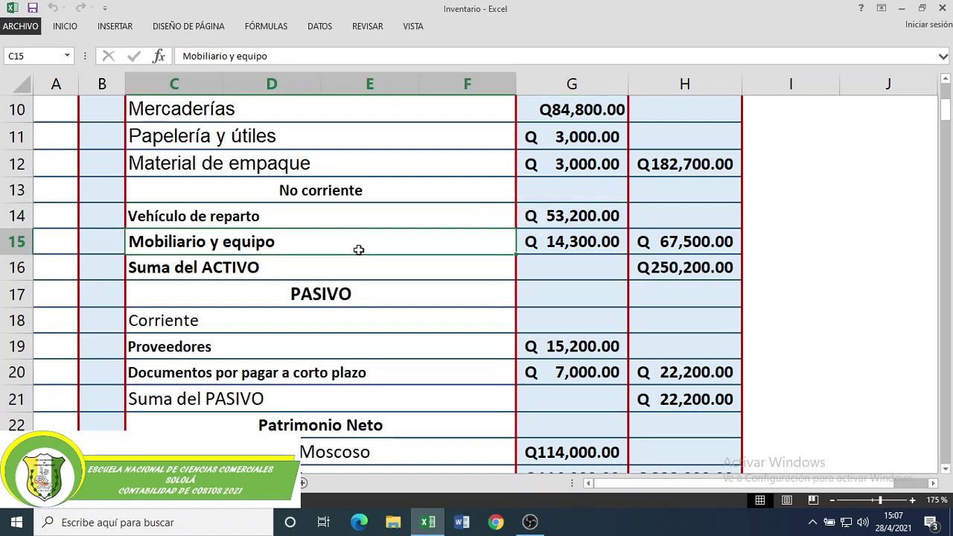
{"action": "left_click", "coordinate": [554, 236]}
{"action": "left_click_drag", "start_coordinate": [584, 215], "coordinate": [617, 240]}
{"action": "left_click", "coordinate": [700, 242]}
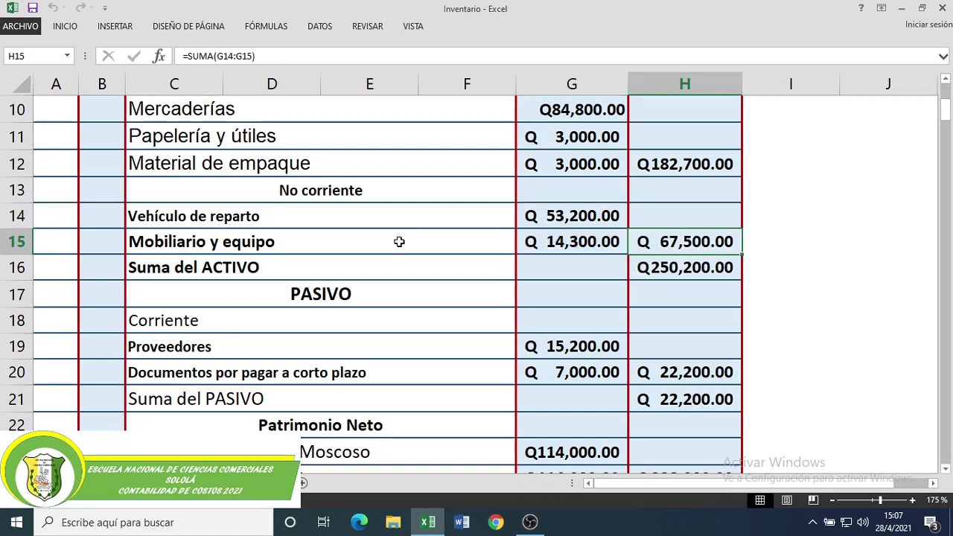
{"action": "left_click", "coordinate": [205, 270]}
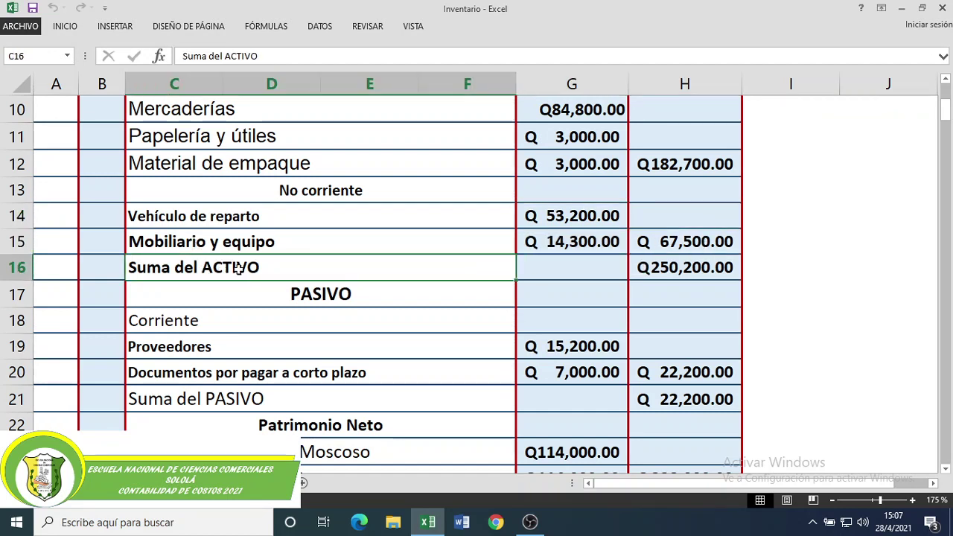
Inspect the asset subtotal formulas in H12 and H15 and the Suma del ACTIVO formula in H16
{"action": "left_click", "coordinate": [680, 165]}
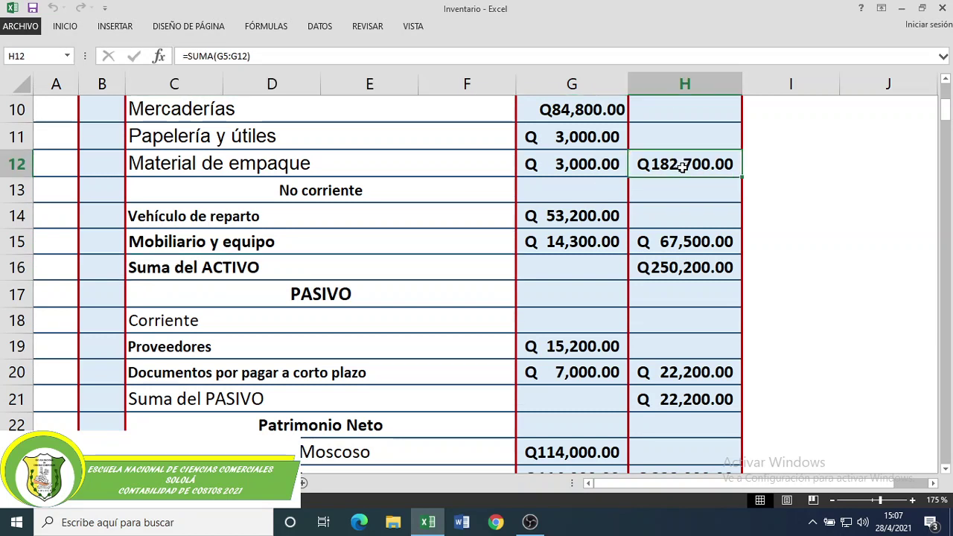
{"action": "left_click", "coordinate": [682, 239]}
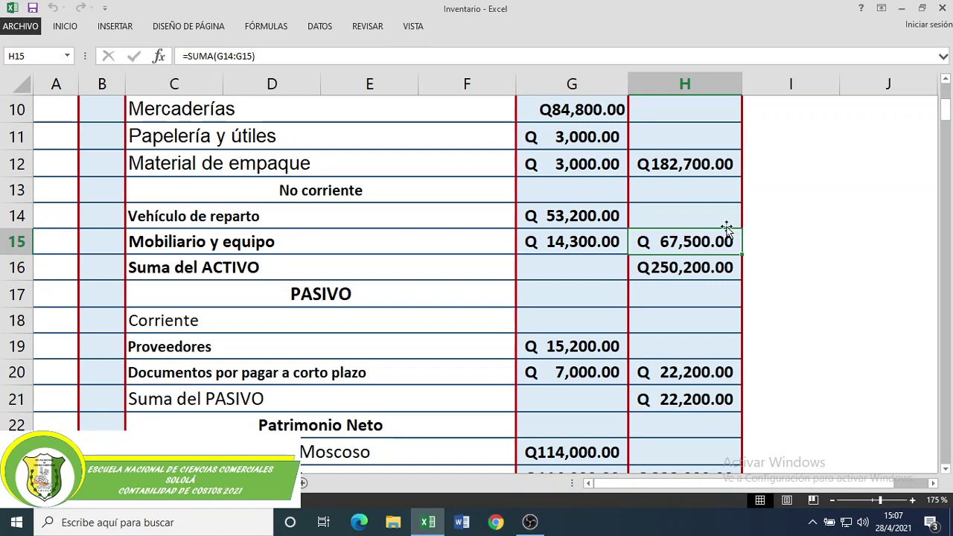
{"action": "left_click", "coordinate": [681, 266]}
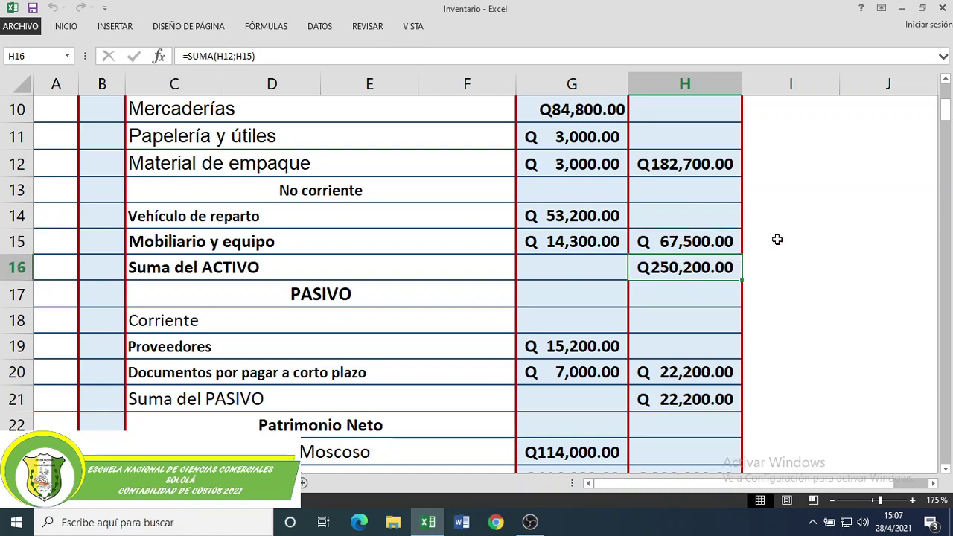
Select the current-asset accounts C5:C12, from Caja to Material de empaque, and compare them with both partners' balances in the problem statement
{"action": "scroll", "coordinate": [777, 239], "scroll_direction": "up", "scroll_amount": 3}
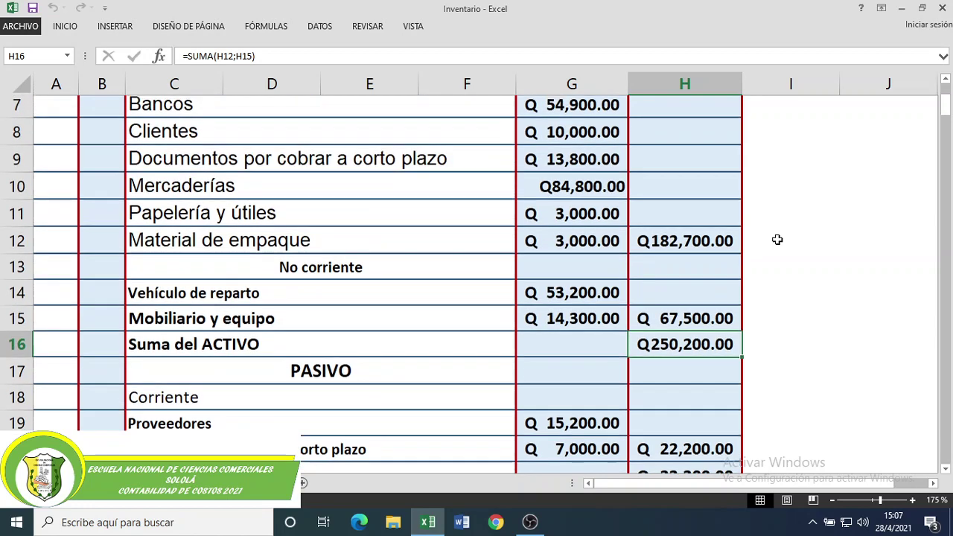
{"action": "left_click_drag", "start_coordinate": [306, 227], "coordinate": [306, 406]}
{"action": "key", "text": "ctrl+Page_Down"}
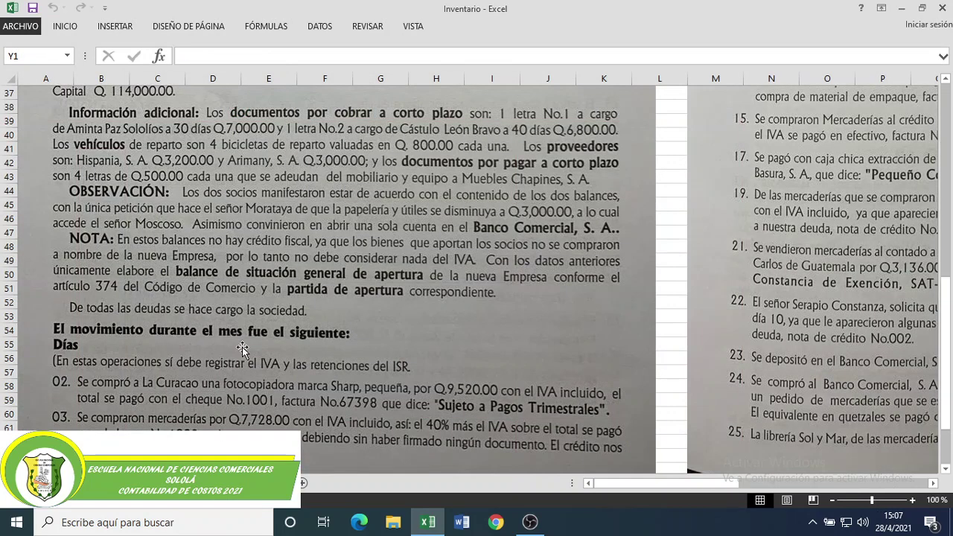
{"action": "scroll", "coordinate": [258, 155], "scroll_direction": "up", "scroll_amount": 3}
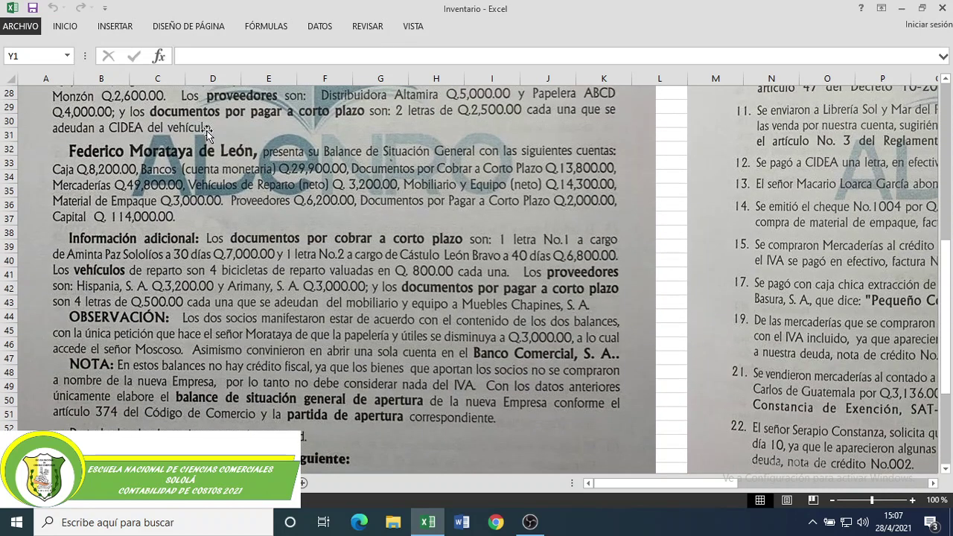
{"action": "scroll", "coordinate": [213, 149], "scroll_direction": "up", "scroll_amount": 3}
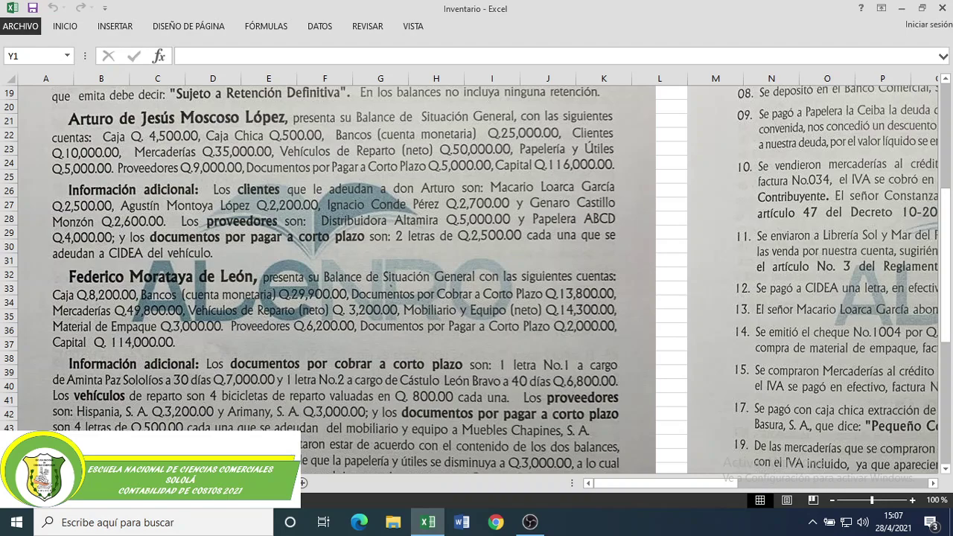
Review the PASIVO section's Corriente heading and the Proveedores and Documentos por pagar a corto plazo accounts with their amounts
{"action": "key", "text": "ctrl+Page_Up"}
{"action": "scroll", "coordinate": [631, 300], "scroll_direction": "down", "scroll_amount": 2}
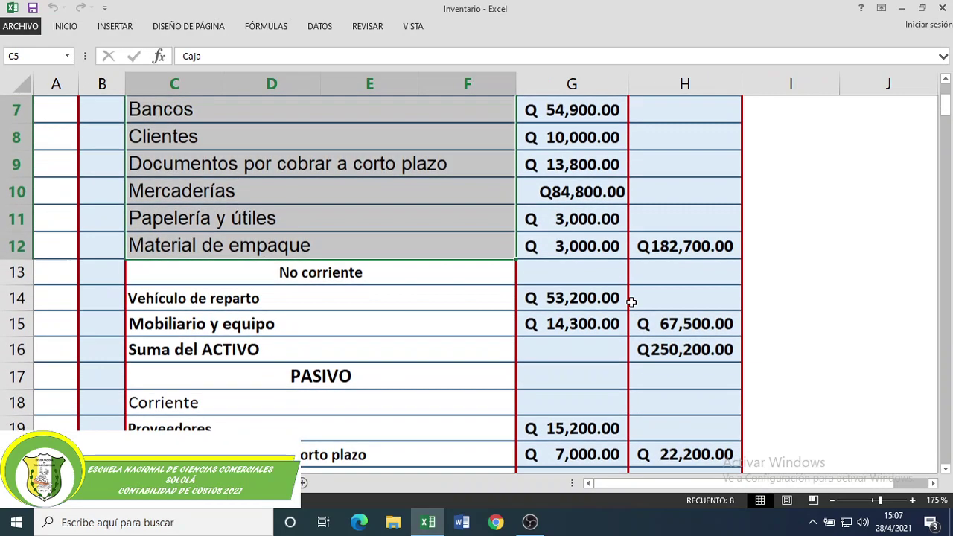
{"action": "scroll", "coordinate": [644, 321], "scroll_direction": "down", "scroll_amount": 2}
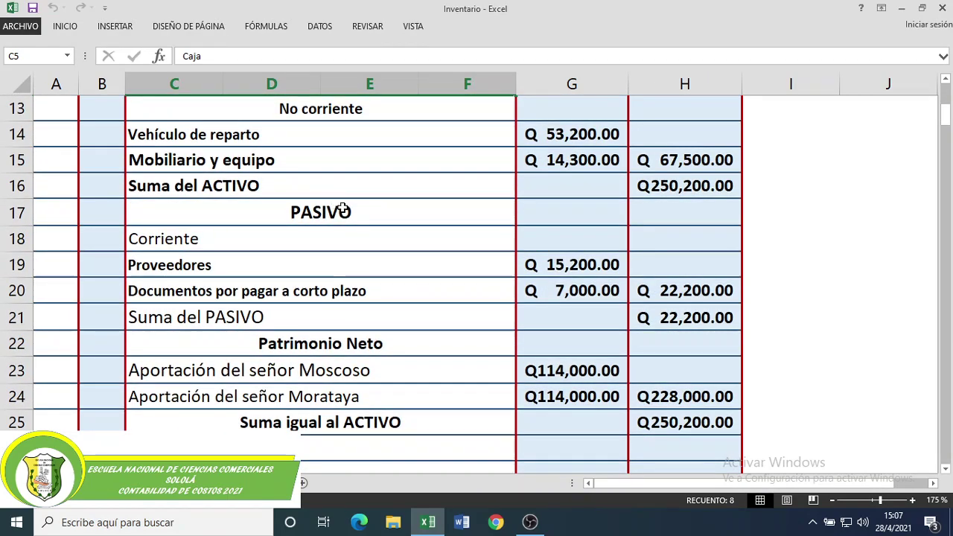
{"action": "left_click", "coordinate": [342, 210]}
{"action": "left_click", "coordinate": [250, 237]}
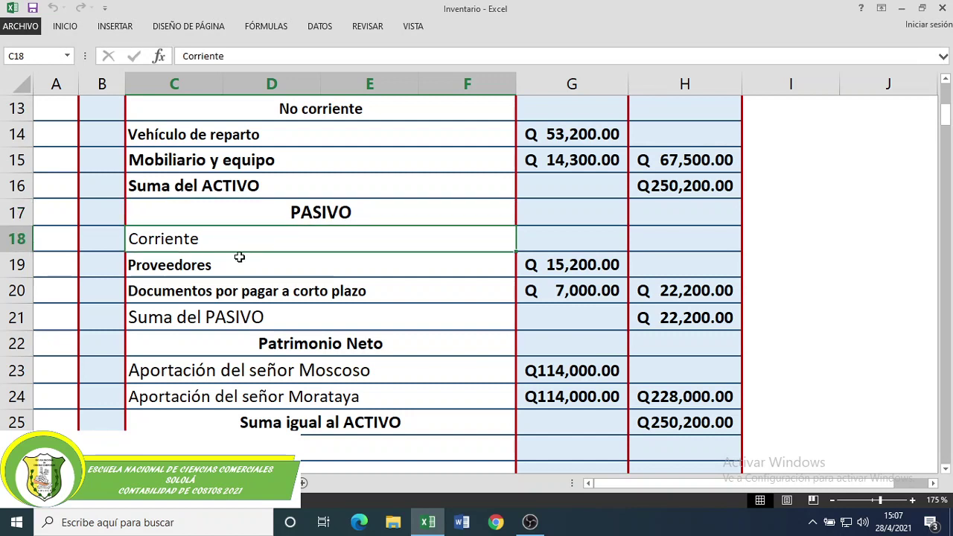
{"action": "left_click", "coordinate": [248, 265]}
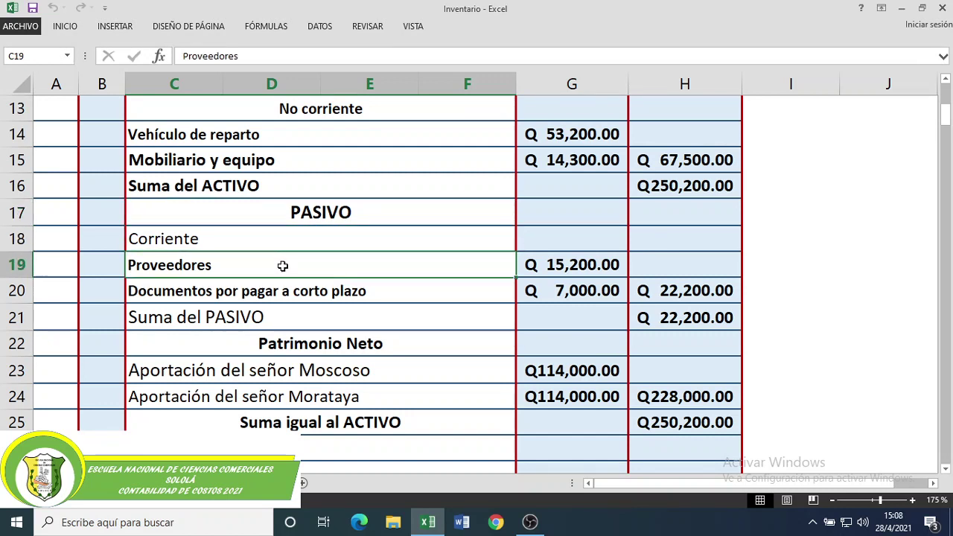
{"action": "left_click", "coordinate": [577, 262]}
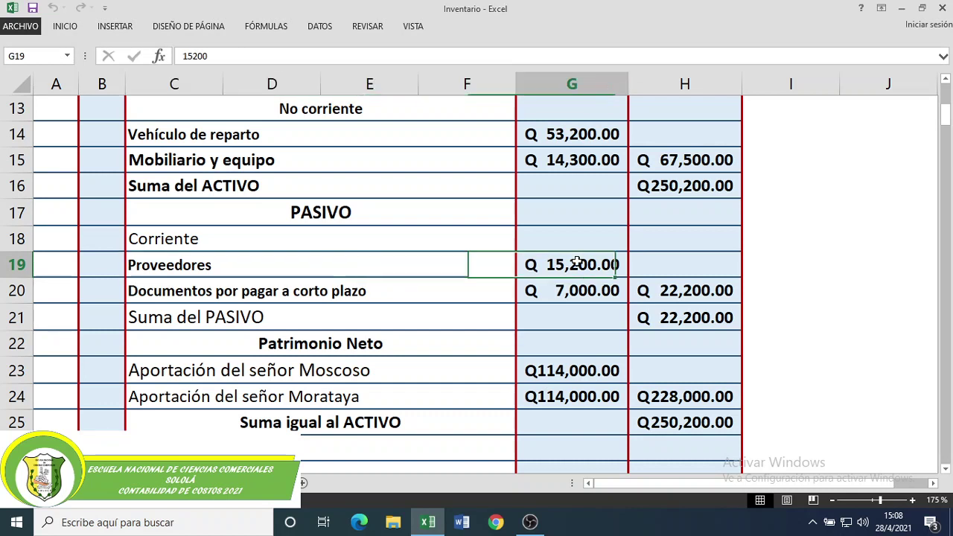
{"action": "left_click", "coordinate": [318, 295]}
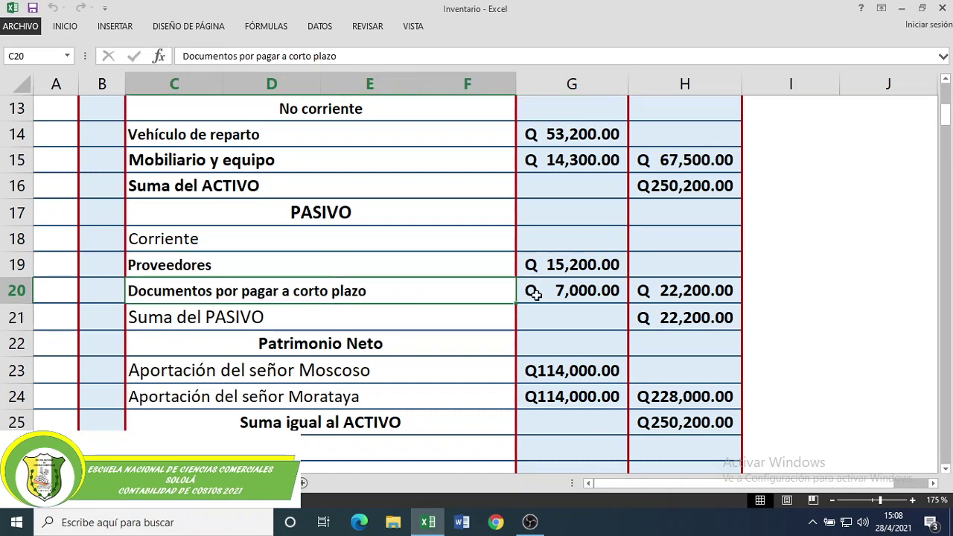
{"action": "left_click", "coordinate": [566, 295]}
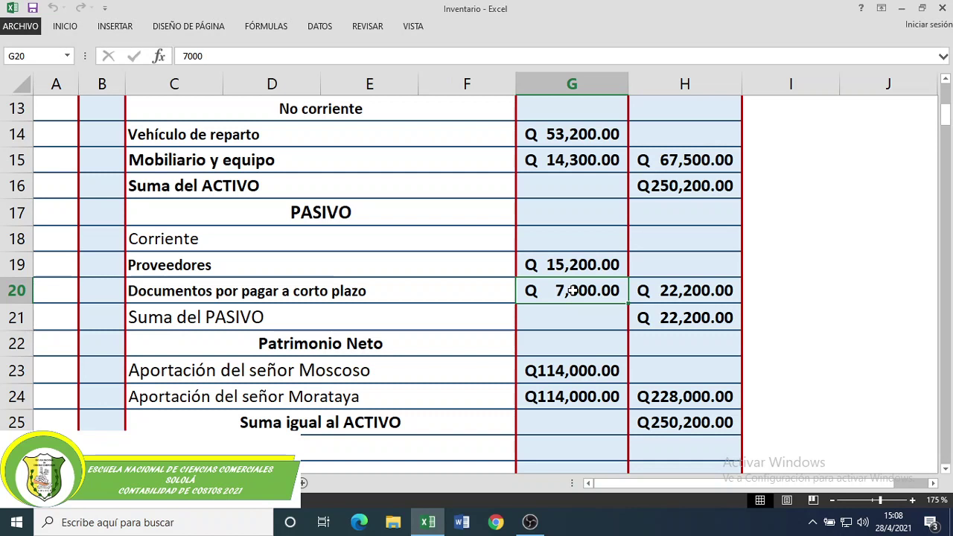
Inspect the liability amounts G19:G20, their subtotal formula in H20 and the Suma del PASIVO formula in H21
{"action": "left_click_drag", "start_coordinate": [577, 265], "coordinate": [612, 288]}
{"action": "left_click", "coordinate": [675, 290]}
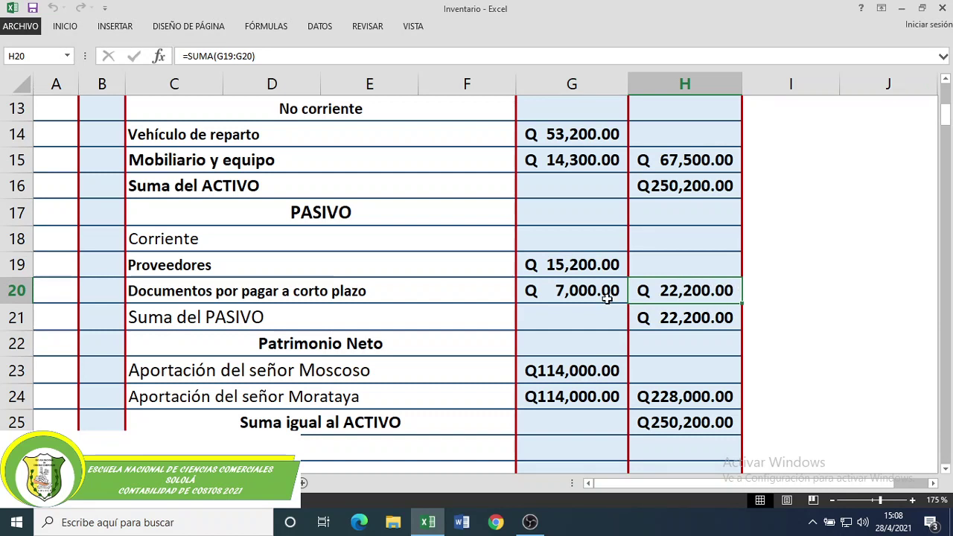
{"action": "left_click", "coordinate": [264, 319]}
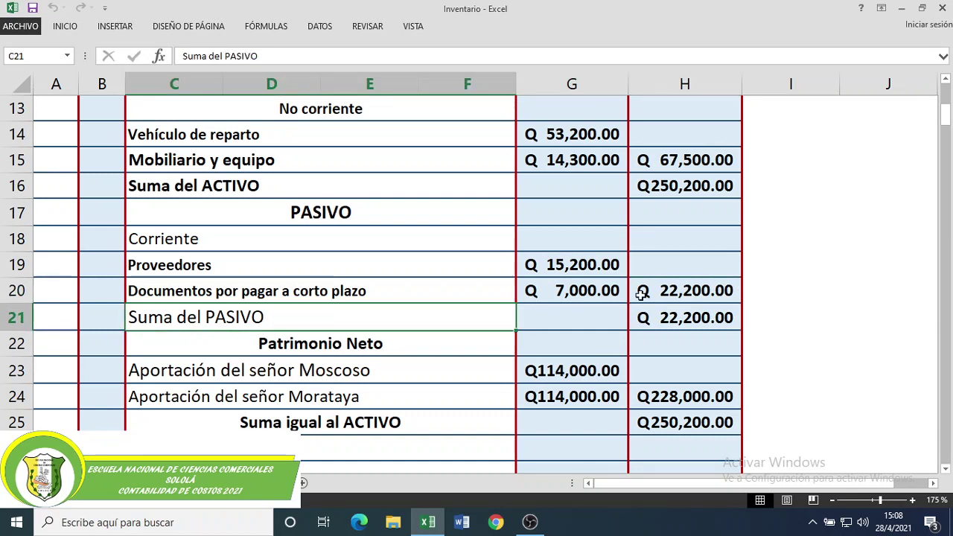
{"action": "left_click", "coordinate": [674, 291]}
{"action": "left_click", "coordinate": [677, 317]}
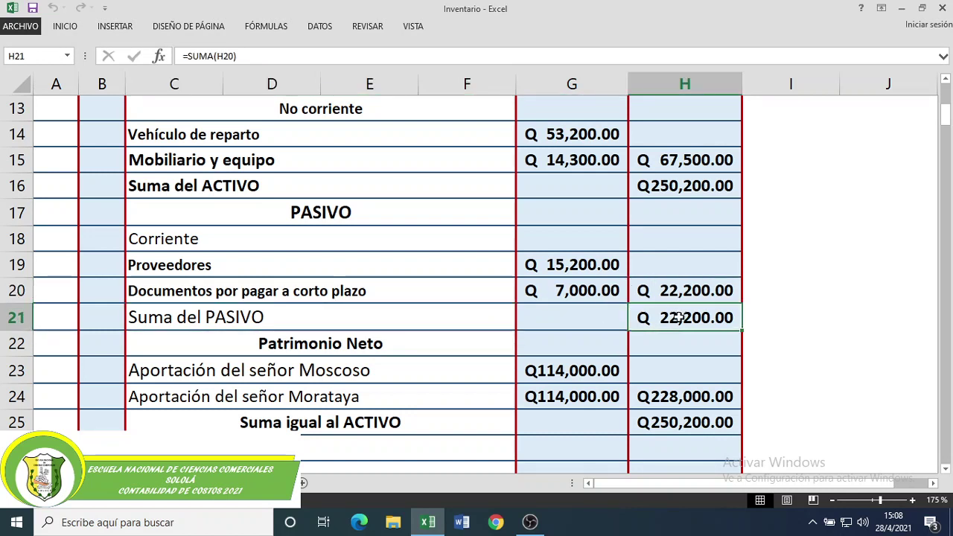
Locate the Patrimonio Neto heading and check both partners' Capital amounts in the problem statement
{"action": "left_click", "coordinate": [355, 341]}
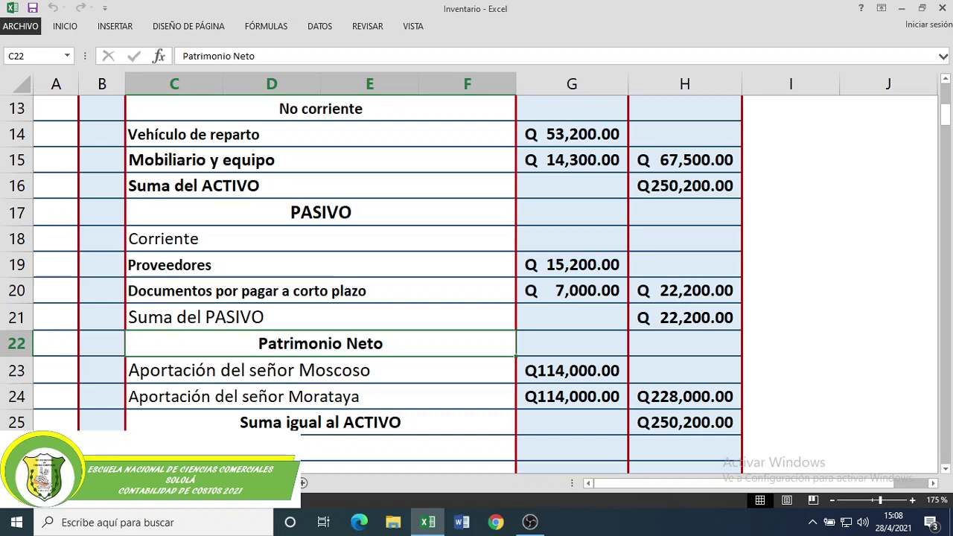
{"action": "key", "text": "ctrl+Page_Up"}
{"action": "scroll", "coordinate": [364, 279], "scroll_direction": "up", "scroll_amount": 2}
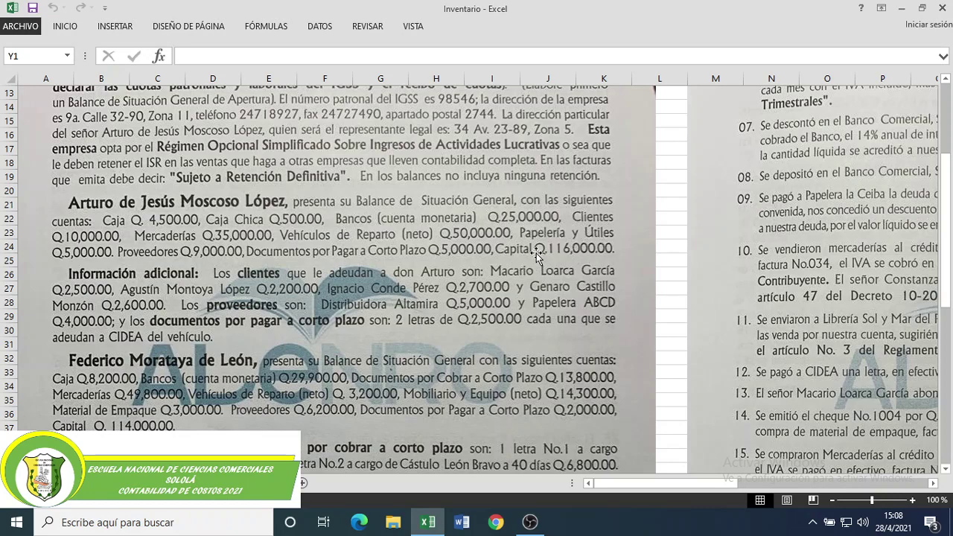
{"action": "scroll", "coordinate": [536, 252], "scroll_direction": "down", "scroll_amount": 3}
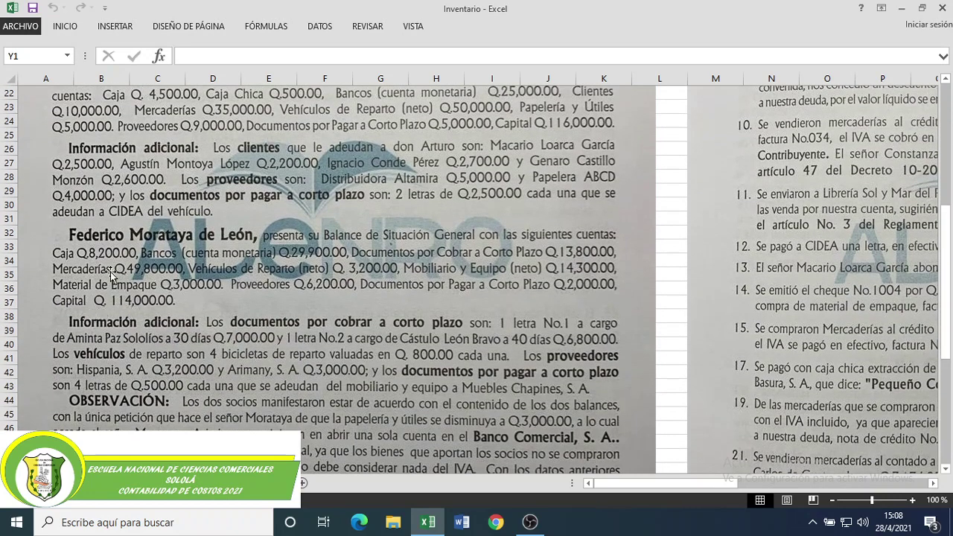
{"action": "scroll", "coordinate": [433, 272], "scroll_direction": "up", "scroll_amount": 1}
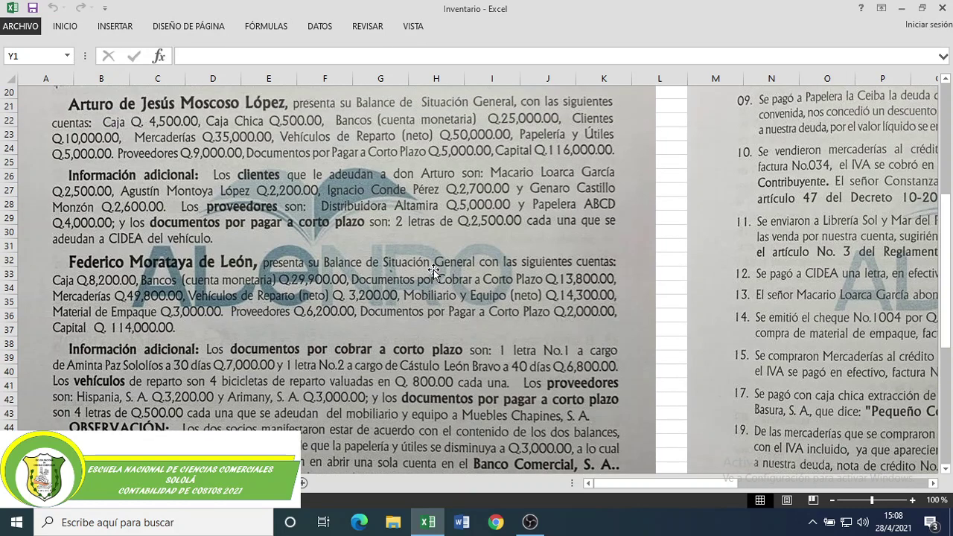
{"action": "scroll", "coordinate": [435, 271], "scroll_direction": "up", "scroll_amount": 2}
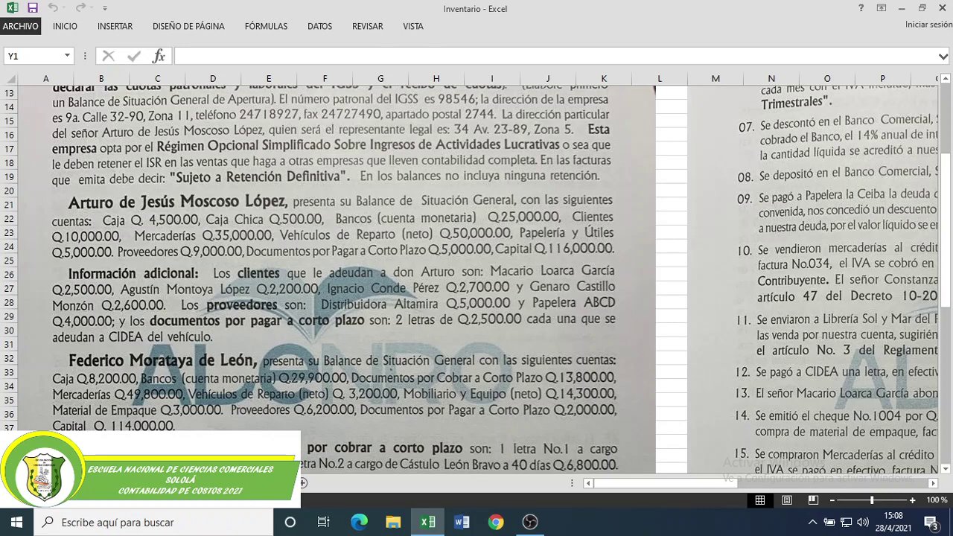
Review both partners' contributions in the Patrimonio Neto section of the balance sheet, with amounts G23:G24 and the subtotal formula in H24
{"action": "left_click", "coordinate": [149, 482]}
{"action": "scroll", "coordinate": [347, 289], "scroll_direction": "down", "scroll_amount": 1}
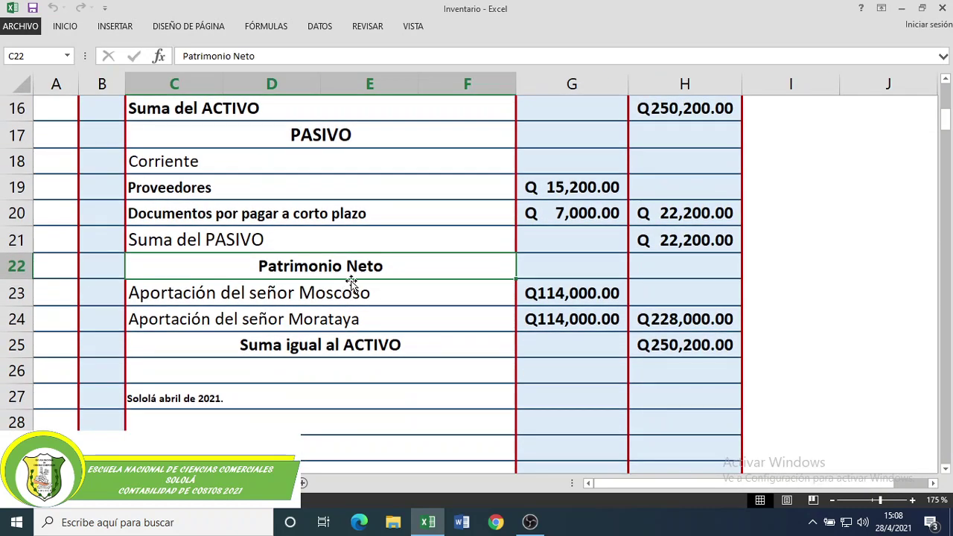
{"action": "left_click", "coordinate": [271, 293]}
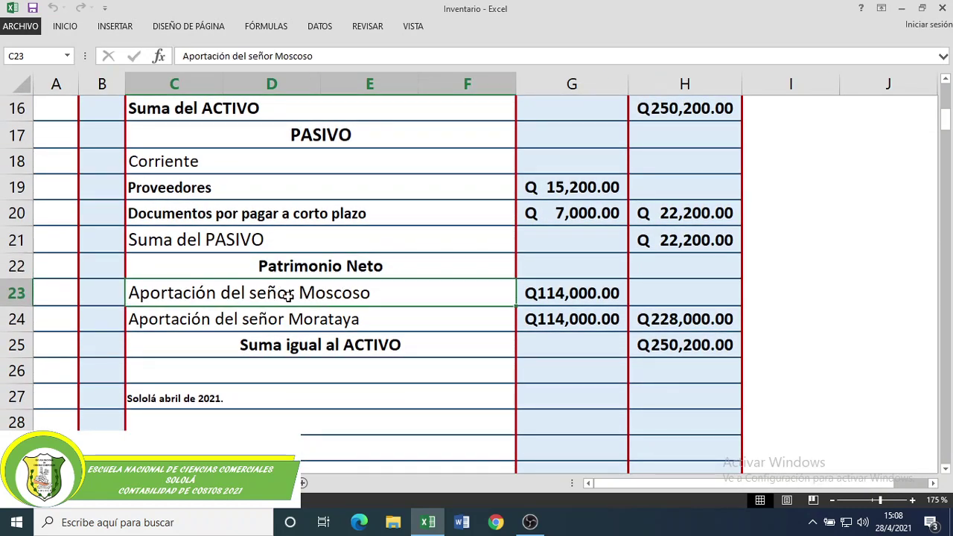
{"action": "left_click", "coordinate": [576, 292]}
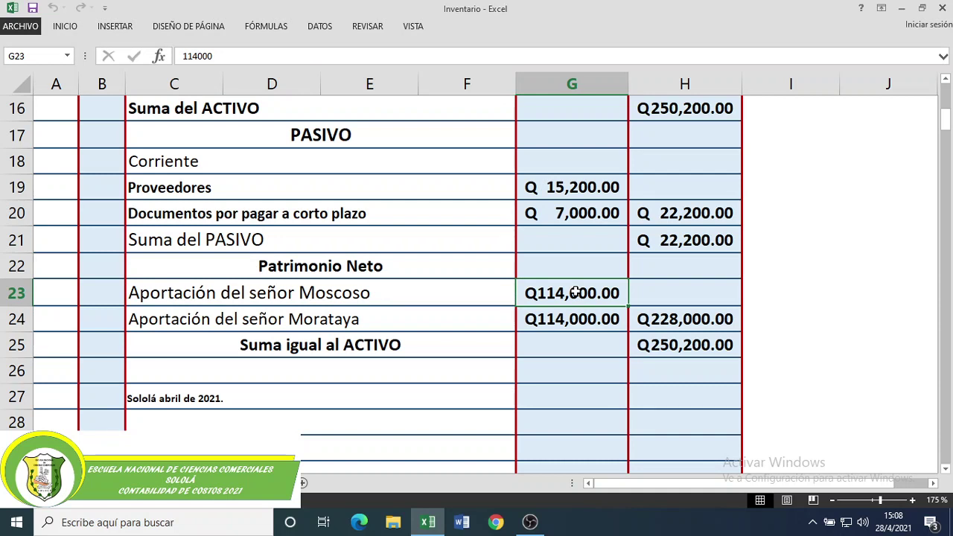
{"action": "left_click", "coordinate": [297, 320]}
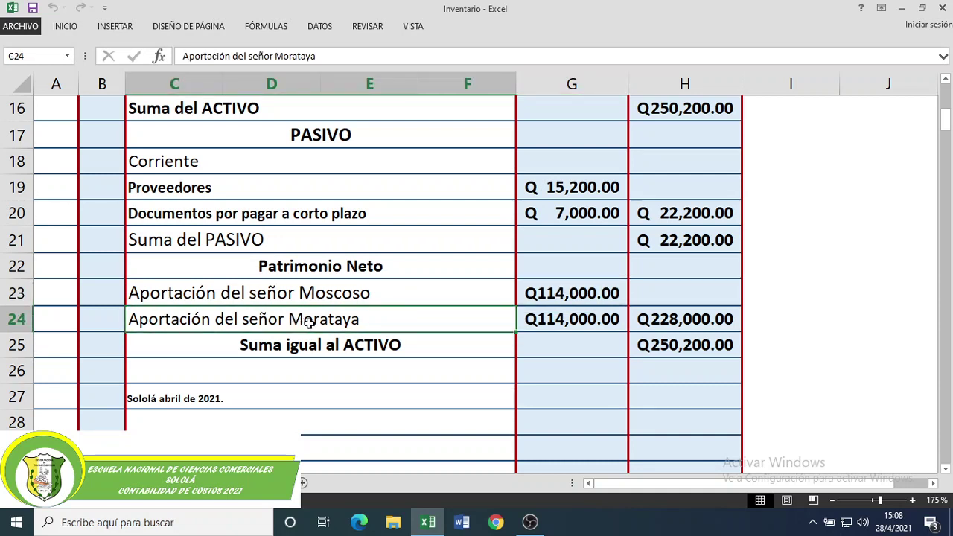
{"action": "left_click", "coordinate": [586, 318]}
{"action": "left_click_drag", "start_coordinate": [585, 295], "coordinate": [585, 318]}
{"action": "left_click", "coordinate": [692, 318]}
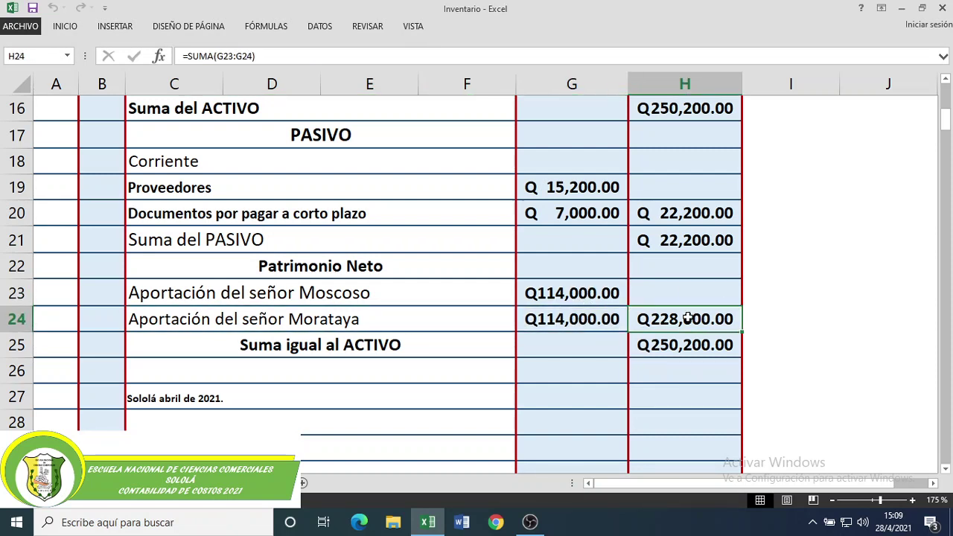
Inspect the Suma igual al ACTIVO formula in H25 and the H21 and H24 totals it adds
{"action": "left_click", "coordinate": [345, 349]}
{"action": "left_click", "coordinate": [699, 239]}
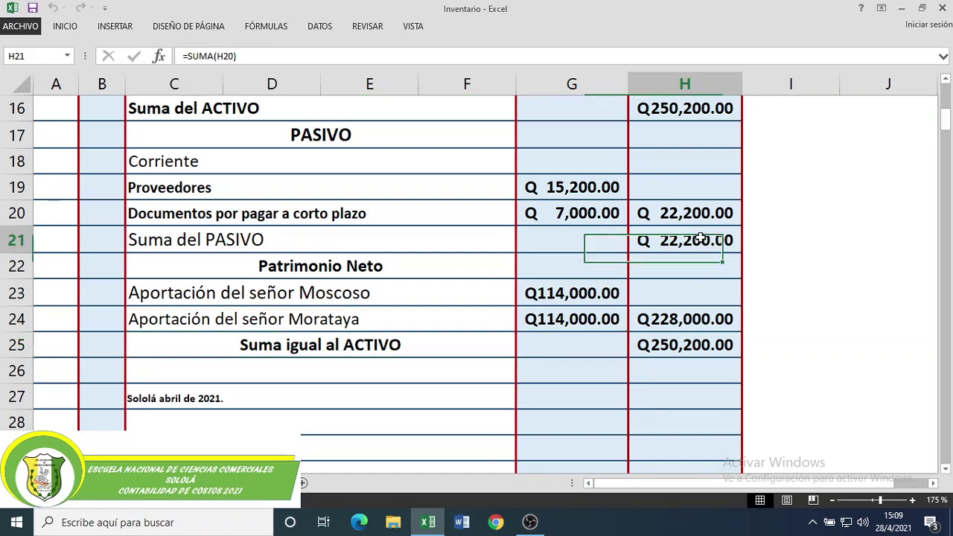
{"action": "left_click", "coordinate": [682, 315]}
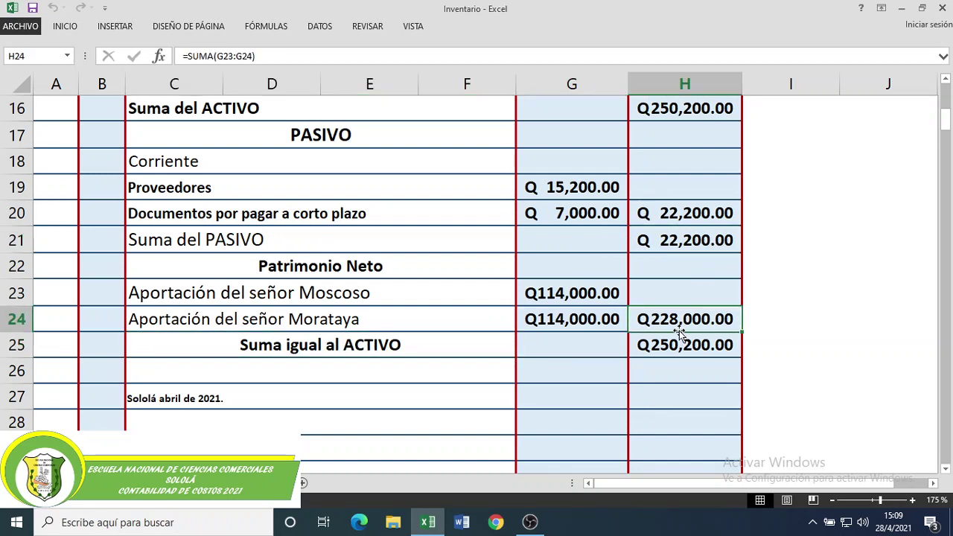
{"action": "left_click", "coordinate": [673, 343]}
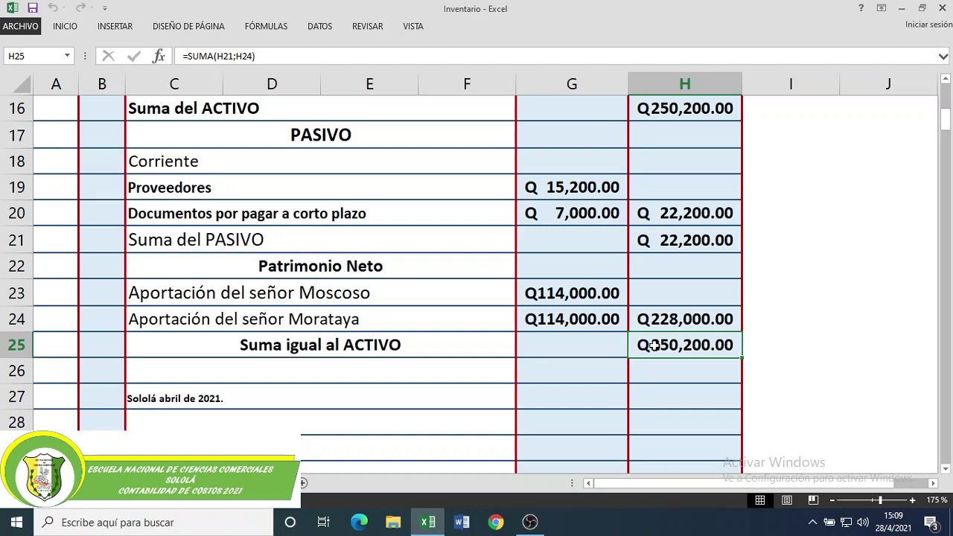
Compare the Suma del ACTIVO total in H16 with the Suma igual al ACTIVO total in H25
{"action": "scroll", "coordinate": [680, 131], "scroll_direction": "up", "scroll_amount": 1}
{"action": "left_click", "coordinate": [676, 186]}
{"action": "left_click", "coordinate": [393, 191]}
{"action": "left_click", "coordinate": [672, 188]}
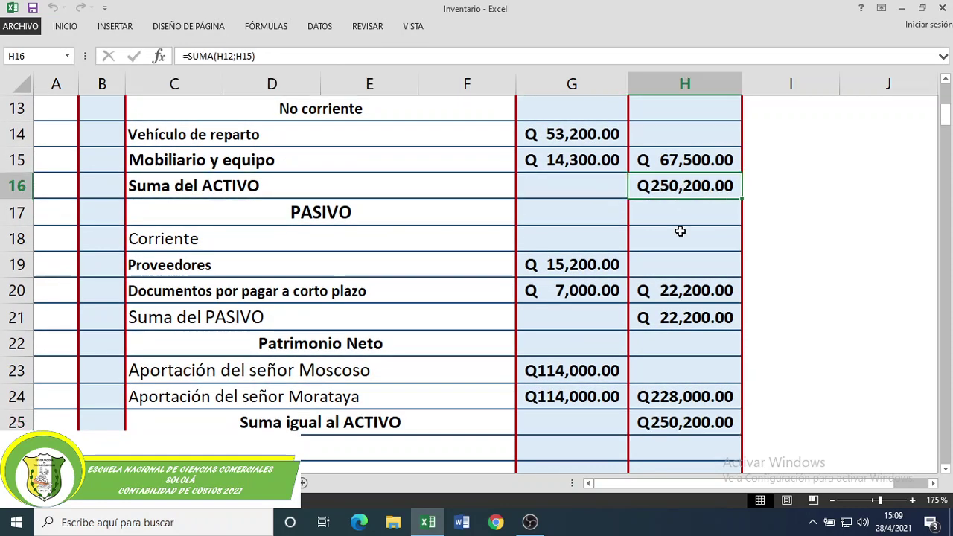
{"action": "left_click", "coordinate": [680, 422]}
Look over the opening balance sheet from its title through the asset and liability sections
{"action": "scroll", "coordinate": [658, 369], "scroll_direction": "down", "scroll_amount": 2}
{"action": "scroll", "coordinate": [658, 369], "scroll_direction": "up", "scroll_amount": 4}
{"action": "scroll", "coordinate": [657, 370], "scroll_direction": "up", "scroll_amount": 2}
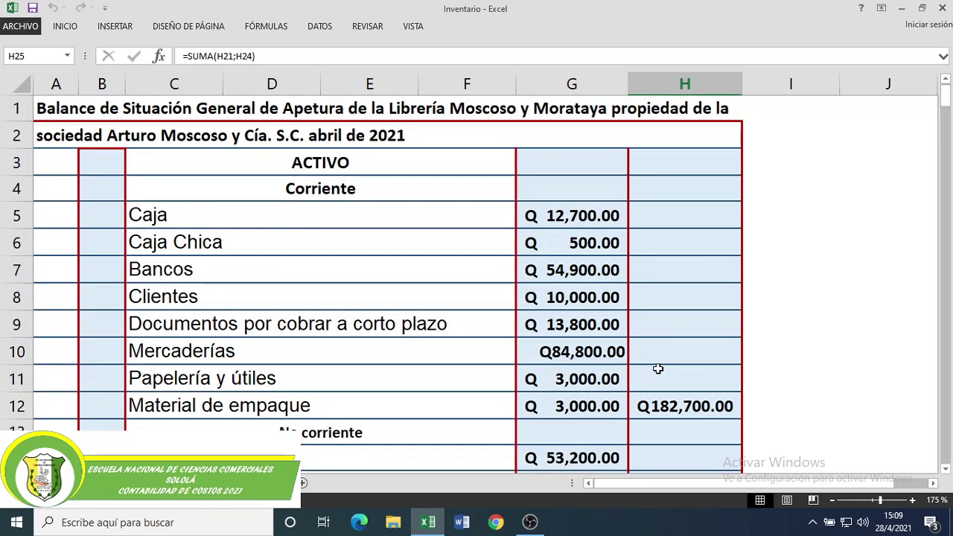
{"action": "scroll", "coordinate": [449, 332], "scroll_direction": "down", "scroll_amount": 3}
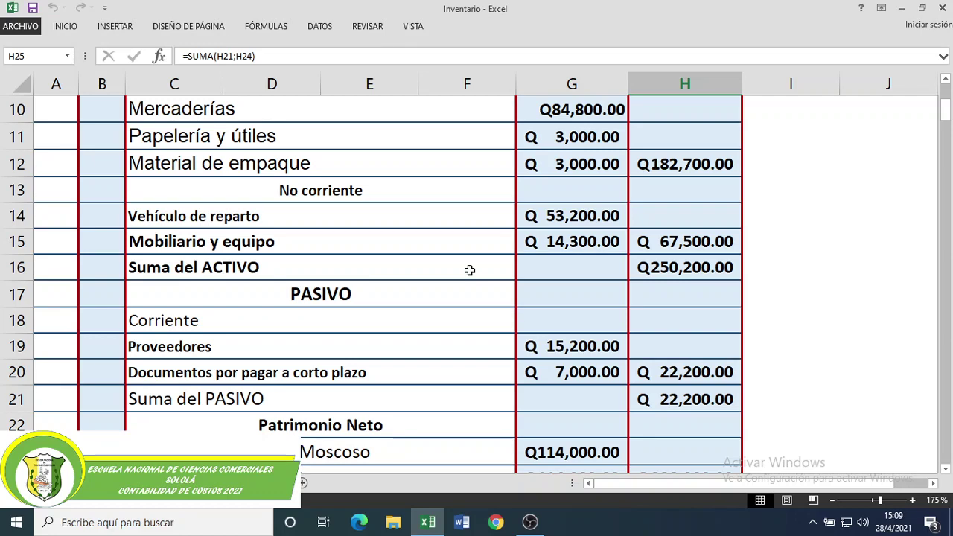
{"action": "scroll", "coordinate": [469, 269], "scroll_direction": "up", "scroll_amount": 3}
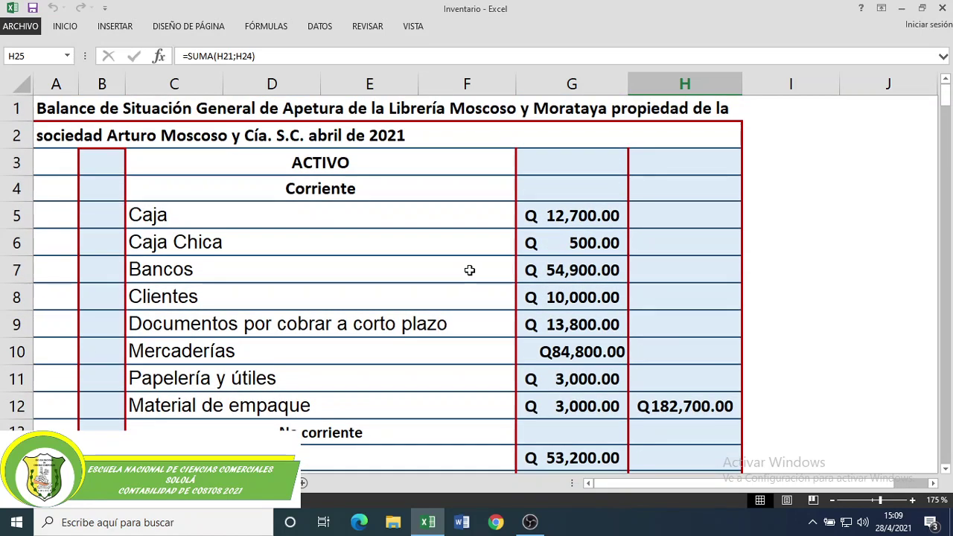
Review the closing lines of the balance sheet: the place and date in row 27, both partners' signature lines and the accountant's line
{"action": "scroll", "coordinate": [391, 307], "scroll_direction": "down", "scroll_amount": 7}
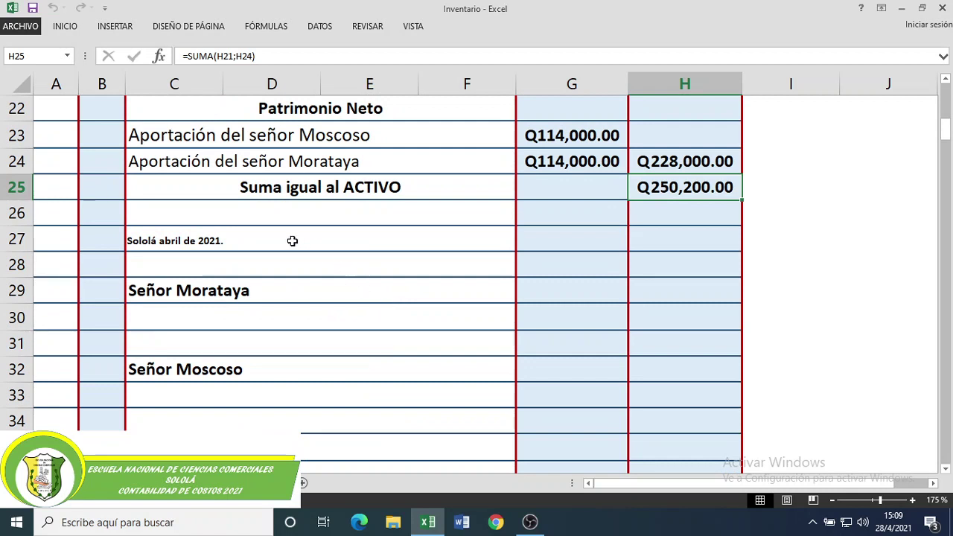
{"action": "left_click", "coordinate": [285, 241]}
{"action": "left_click", "coordinate": [299, 295]}
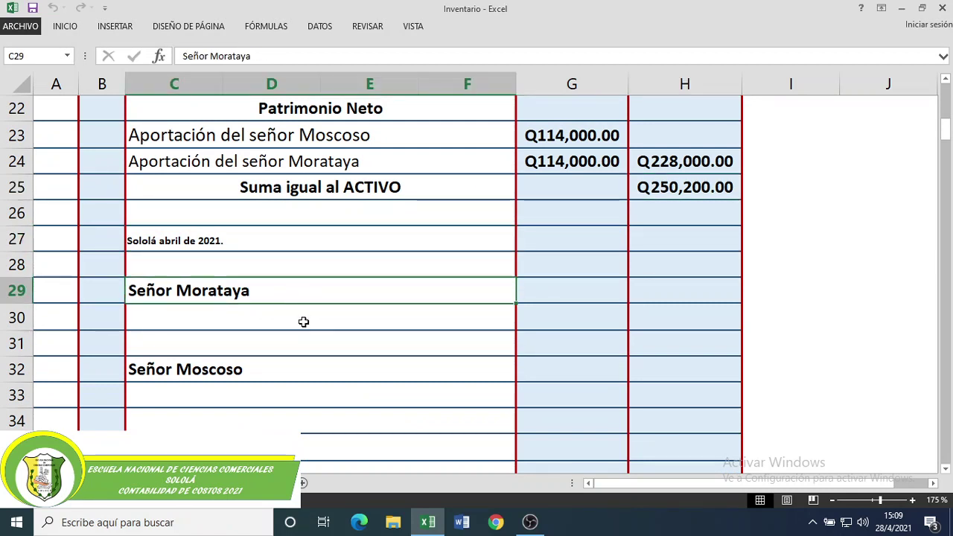
{"action": "left_click", "coordinate": [298, 373]}
{"action": "left_click", "coordinate": [325, 442]}
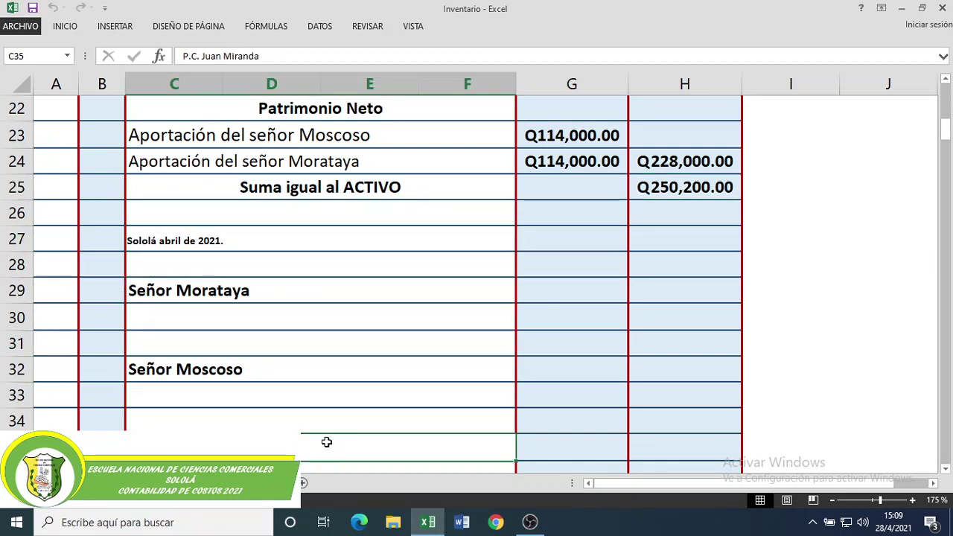
{"action": "left_click", "coordinate": [301, 290]}
{"action": "left_click", "coordinate": [298, 369]}
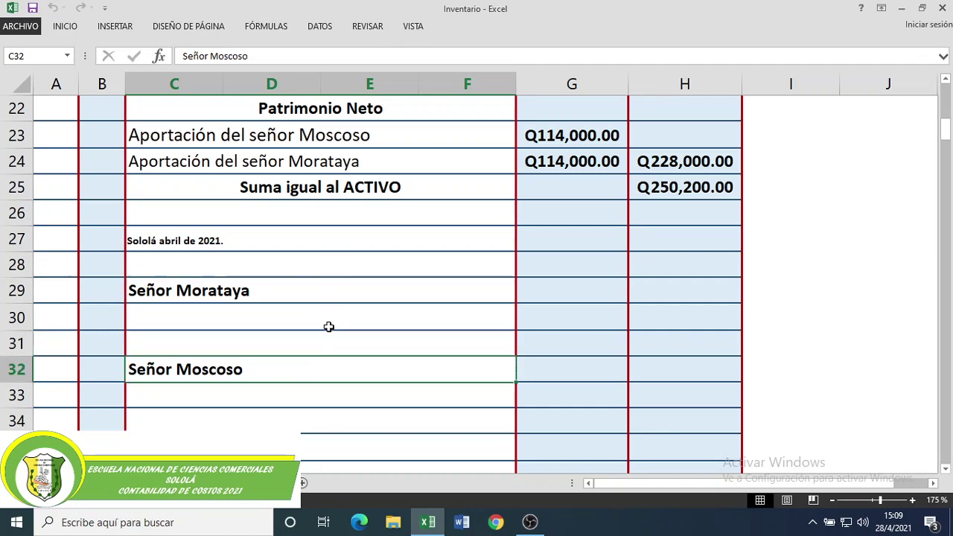
{"action": "scroll", "coordinate": [328, 325], "scroll_direction": "down", "scroll_amount": 1}
{"action": "left_click", "coordinate": [315, 372]}
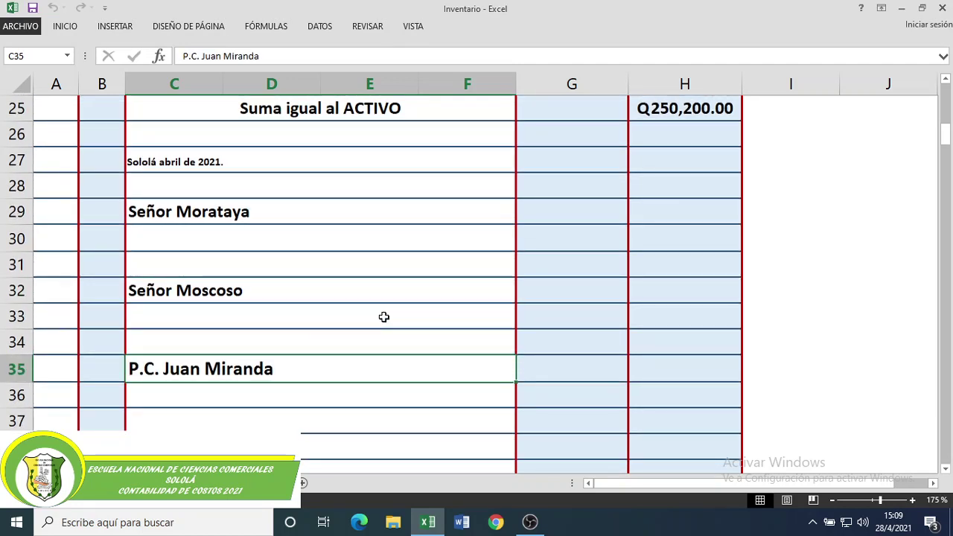